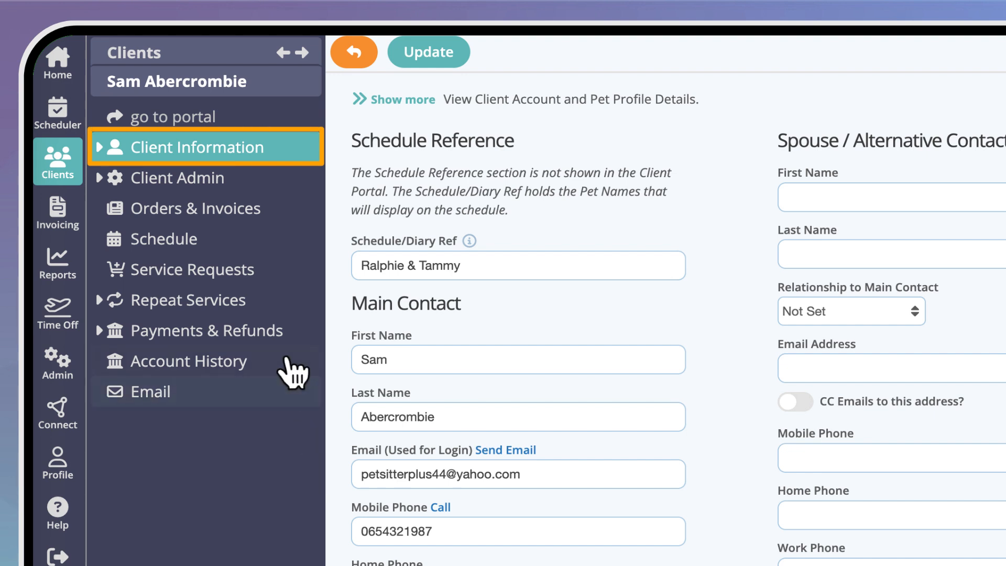
Create a new pet named Ralphie of type Dog in this client's information.
{"action": "left_click", "coordinate": [104, 150]}
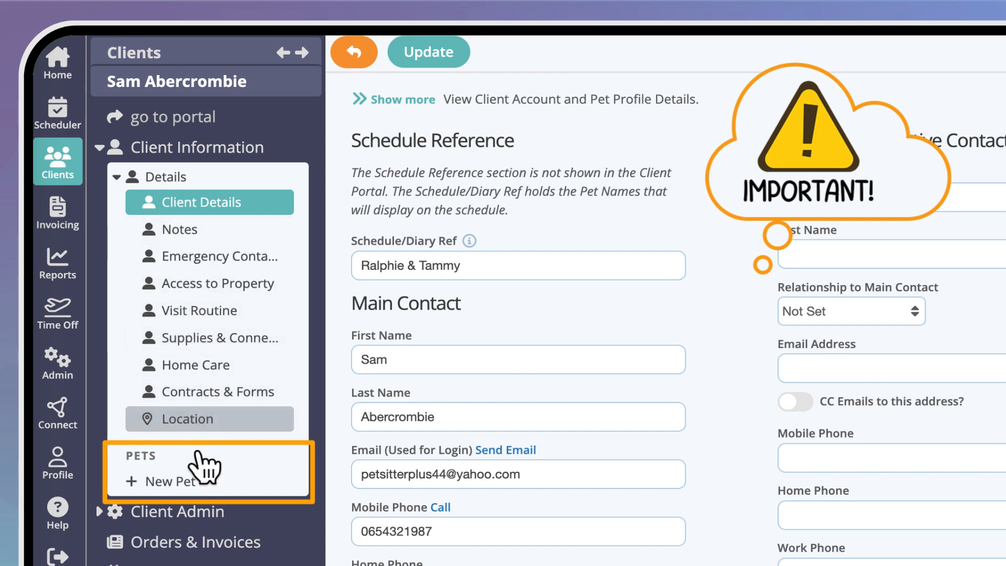
{"action": "left_click", "coordinate": [201, 482]}
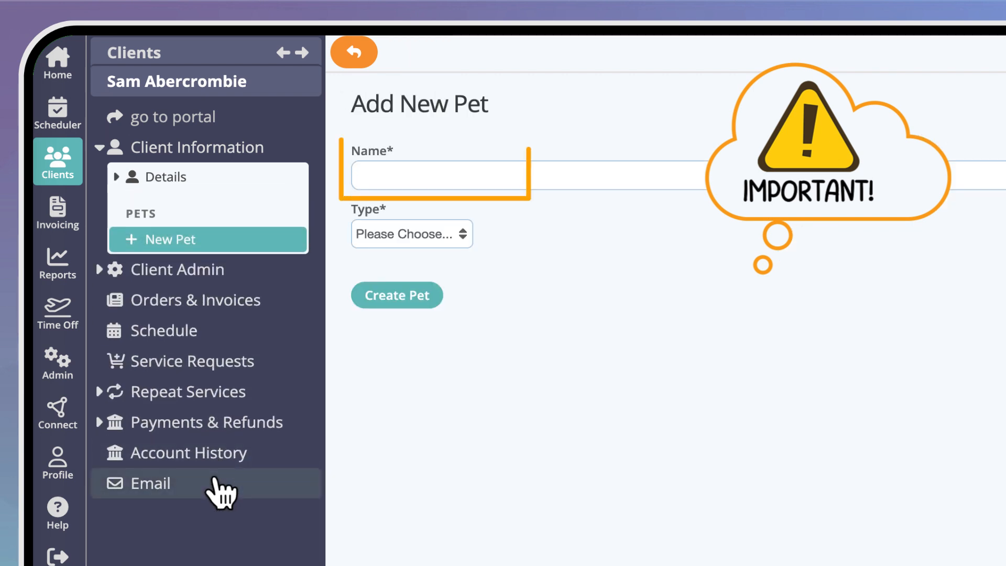
{"action": "left_click", "coordinate": [388, 173]}
{"action": "type", "text": "Ralphie"}
{"action": "left_click", "coordinate": [457, 229]}
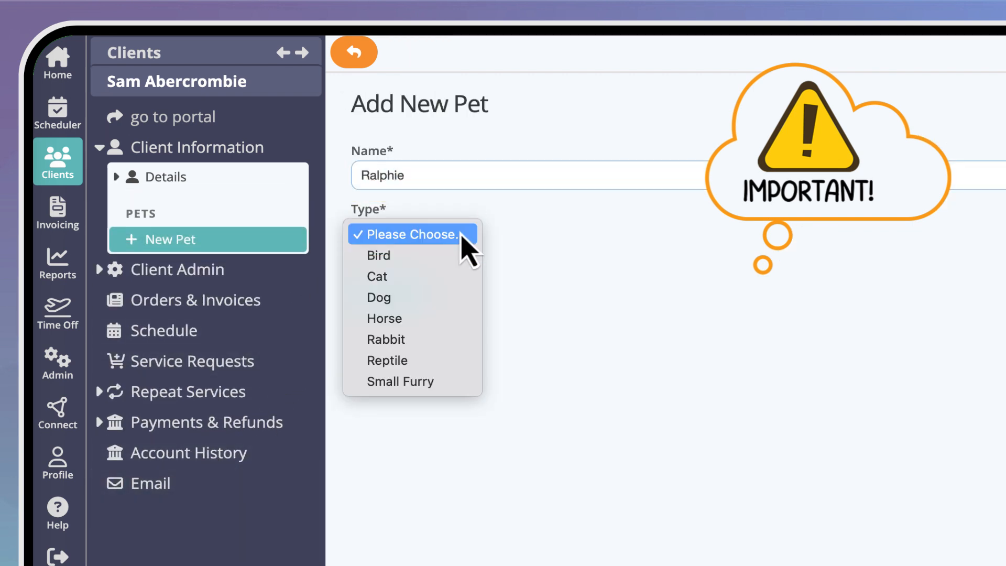
{"action": "left_click", "coordinate": [454, 297]}
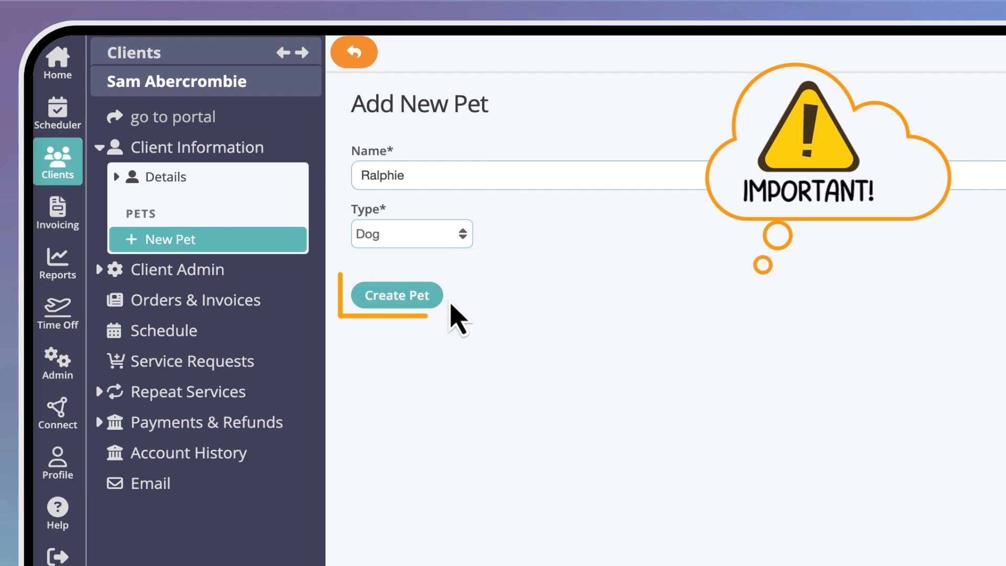
{"action": "left_click", "coordinate": [421, 296]}
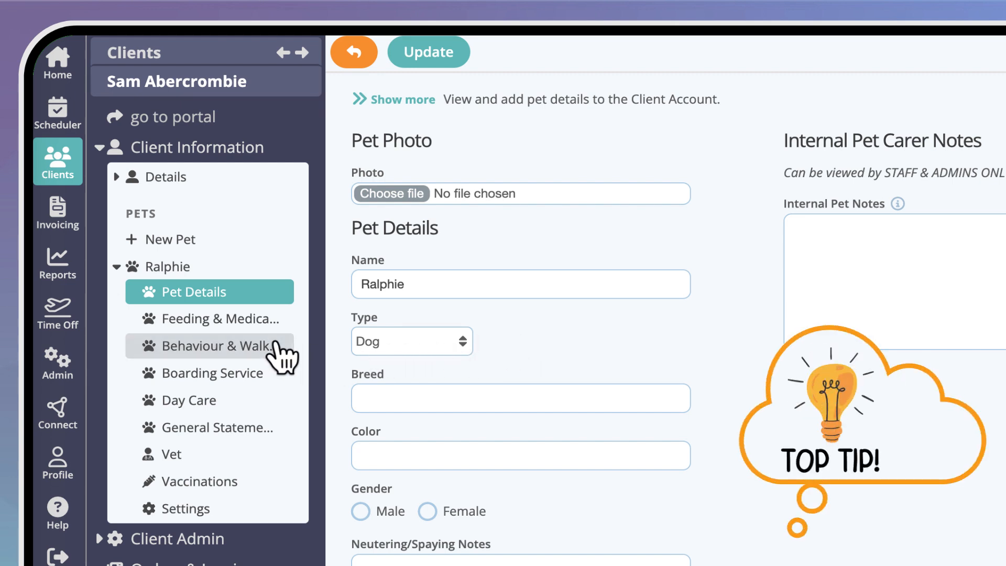
Look through Ralphie's feeding and medication, behaviour and walking, boarding, day care and general statements questions.
{"action": "left_click", "coordinate": [269, 320]}
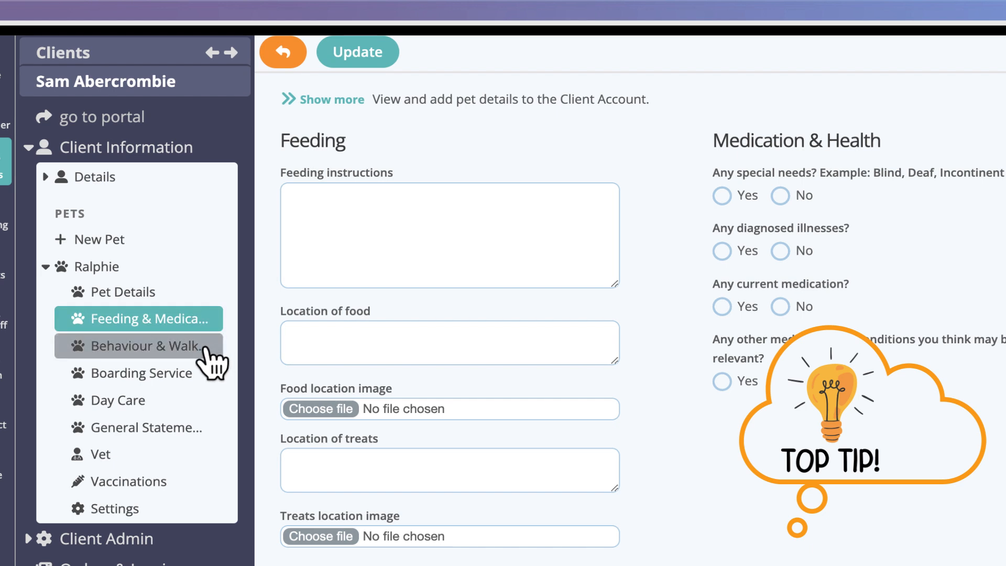
{"action": "left_click", "coordinate": [205, 350]}
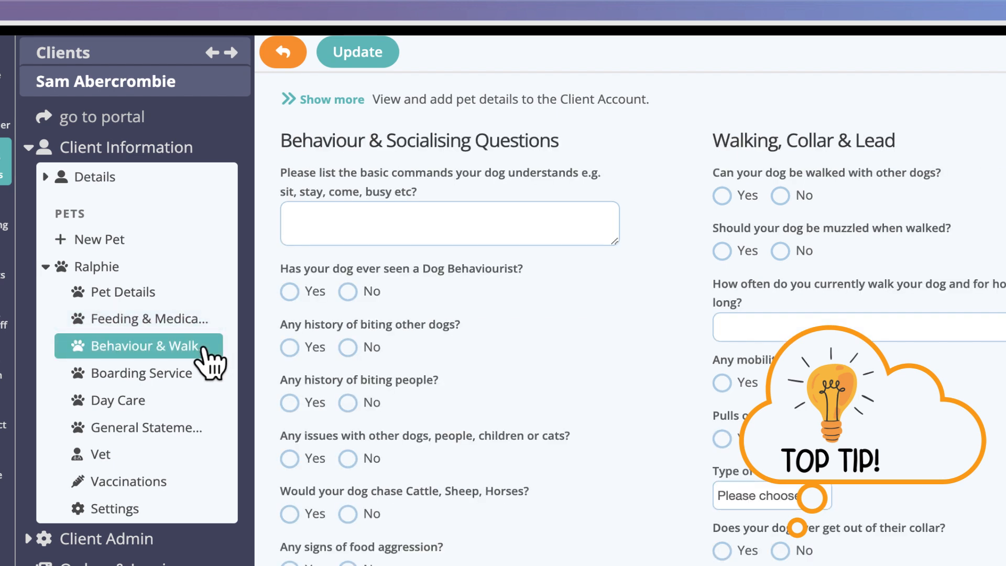
{"action": "left_click", "coordinate": [198, 373]}
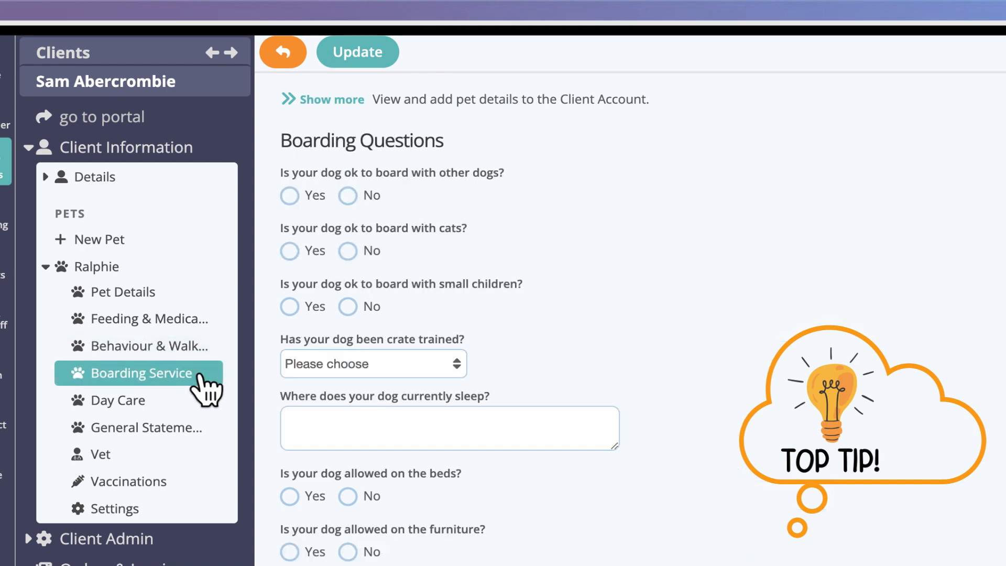
{"action": "left_click", "coordinate": [199, 400]}
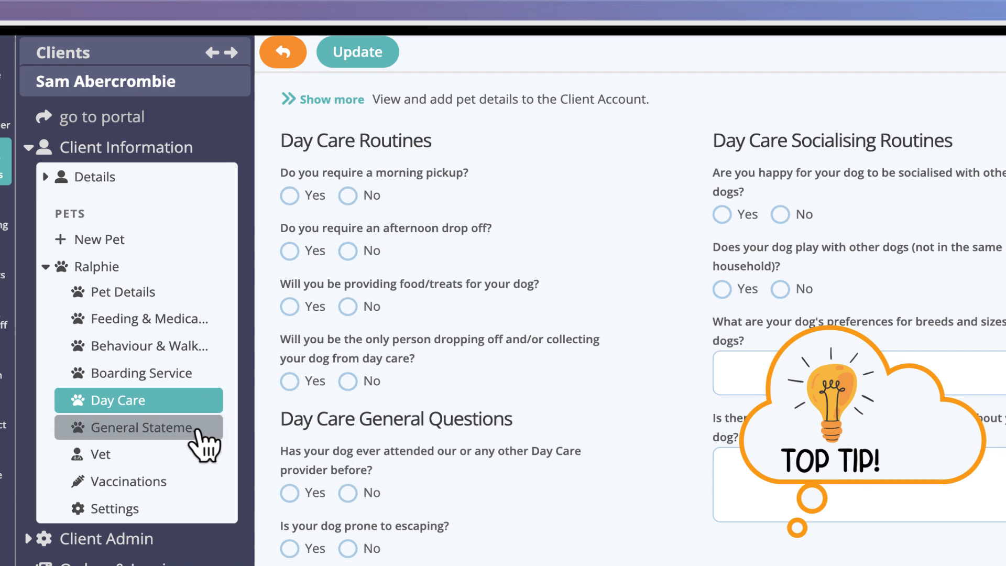
{"action": "left_click", "coordinate": [195, 434]}
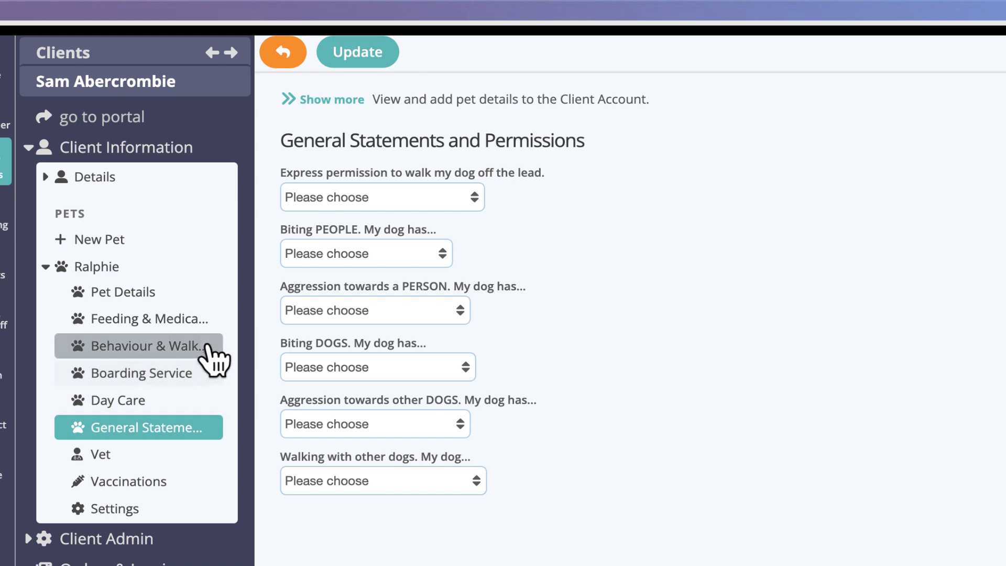
{"action": "left_click", "coordinate": [212, 356]}
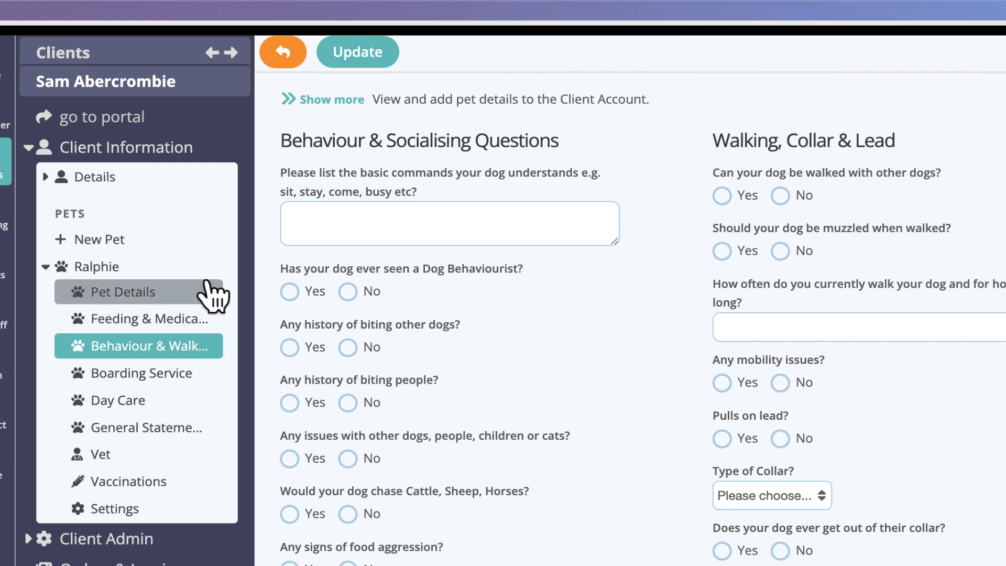
Upload Ralphie retriever.jpg as the pet photo in Ralphie's pet details and save the update.
{"action": "left_click", "coordinate": [212, 296]}
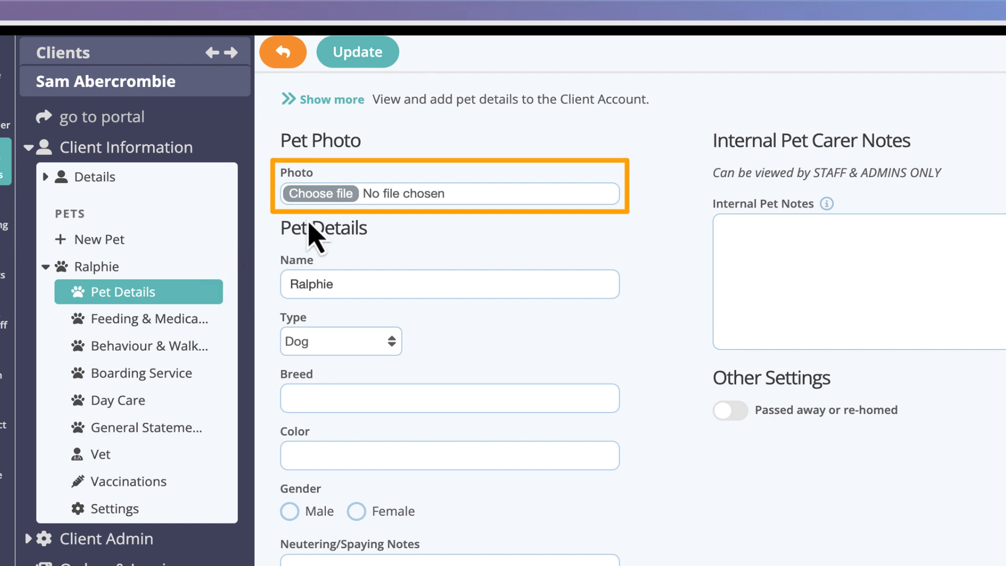
{"action": "left_click", "coordinate": [336, 195]}
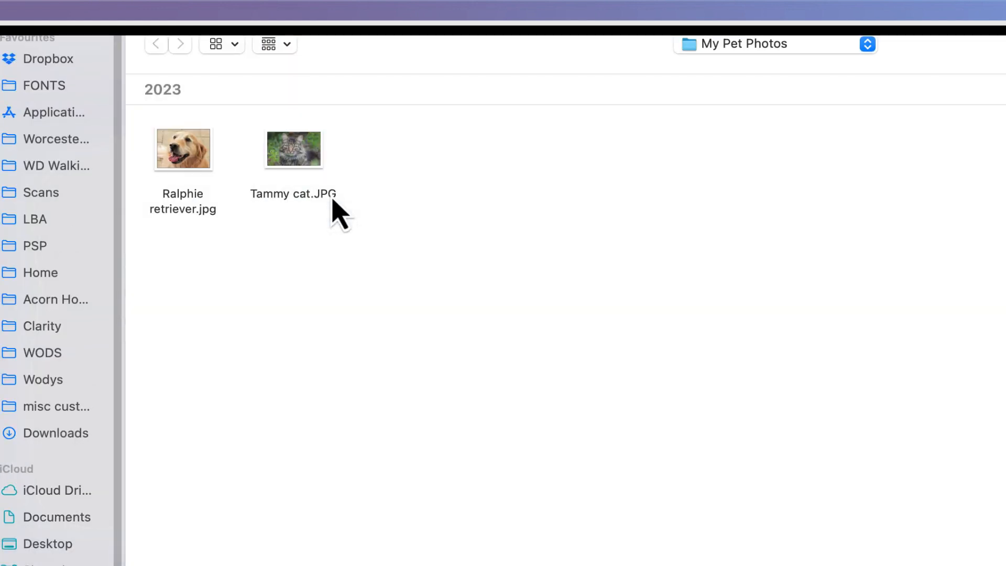
{"action": "left_click", "coordinate": [196, 162]}
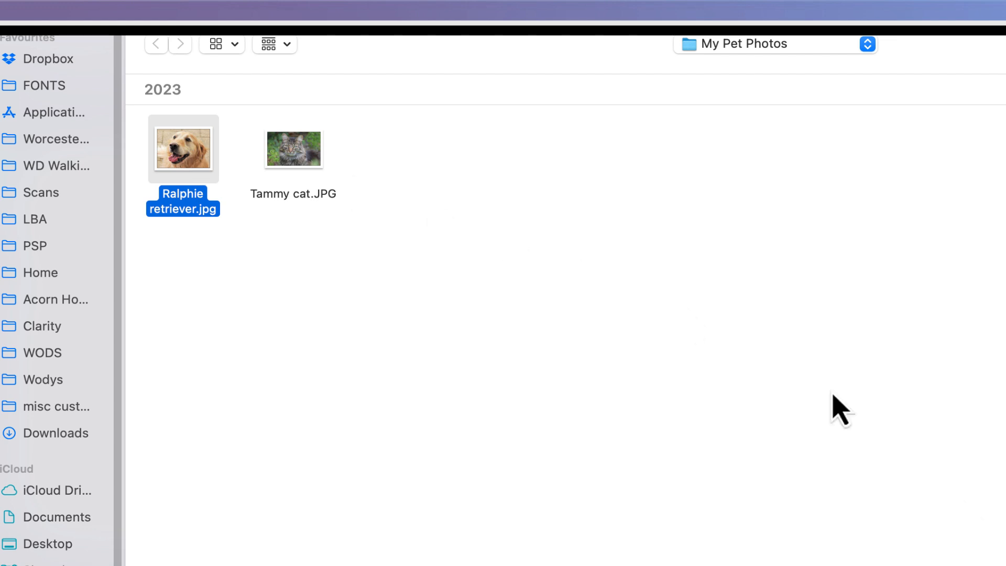
{"action": "key", "text": "Return"}
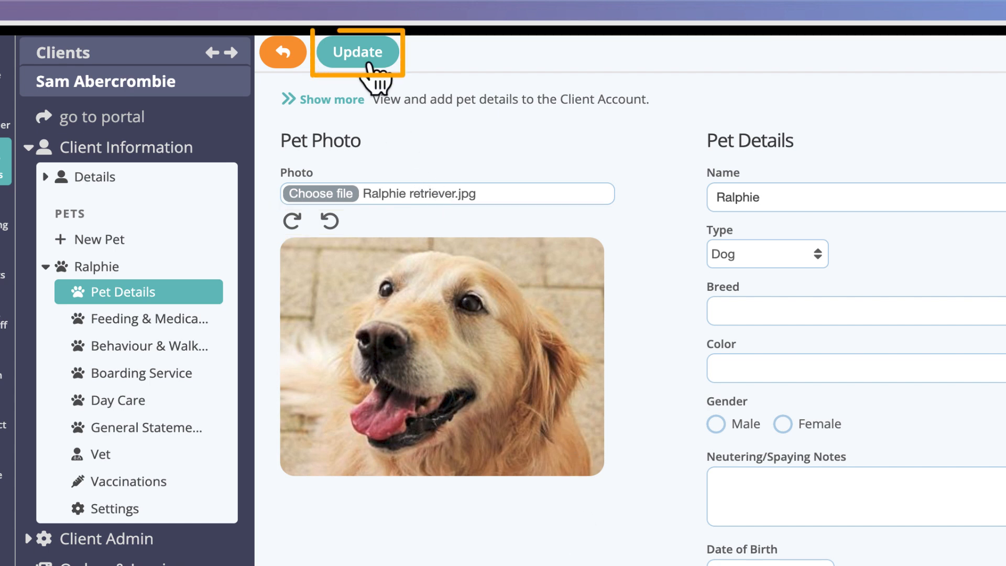
{"action": "left_click", "coordinate": [368, 56]}
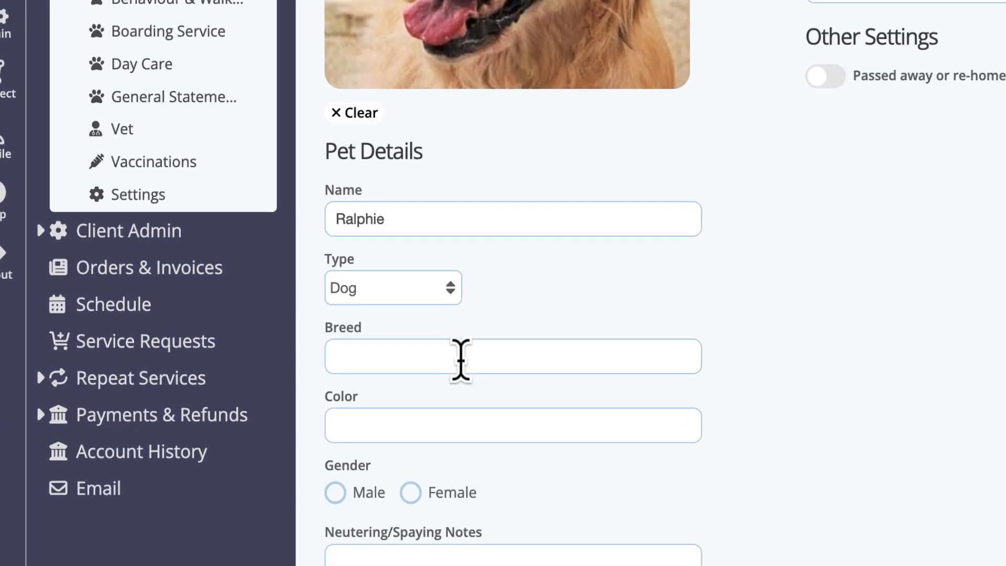
Enter Golden Retriever as Ralphie's breed and Yellow as his color.
{"action": "left_click", "coordinate": [461, 355]}
{"action": "type", "text": "Golden Retriever"}
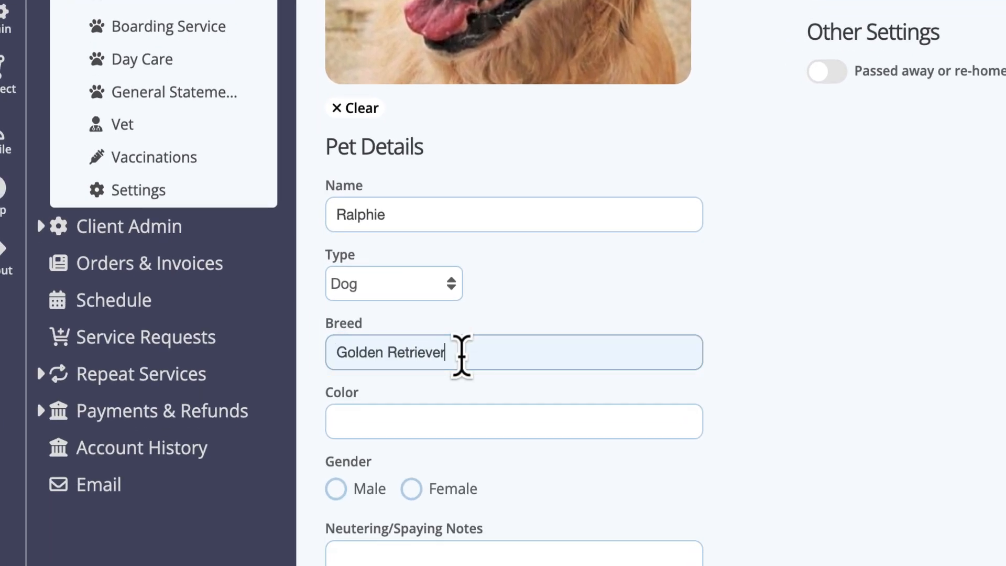
{"action": "left_click", "coordinate": [396, 420]}
{"action": "type", "text": "Yellow"}
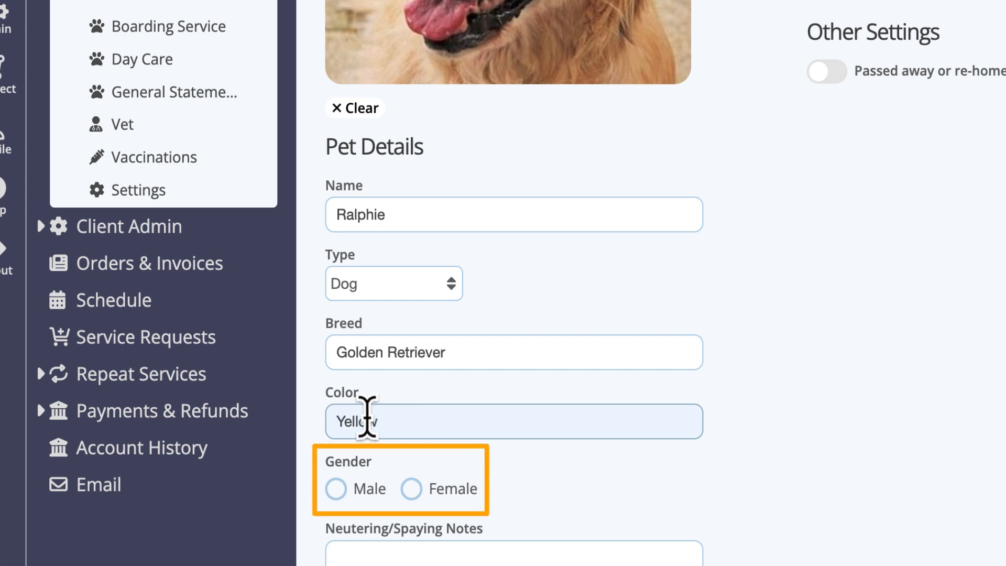
Set Ralphie's gender to Male and his neutered status to Yes.
{"action": "left_click", "coordinate": [336, 488]}
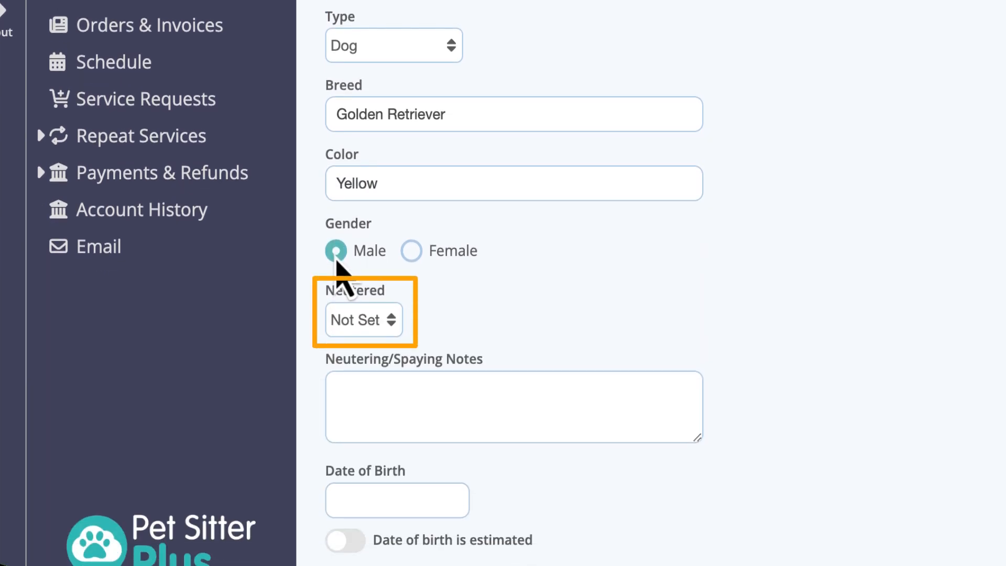
{"action": "left_click", "coordinate": [387, 320]}
{"action": "left_click", "coordinate": [431, 345]}
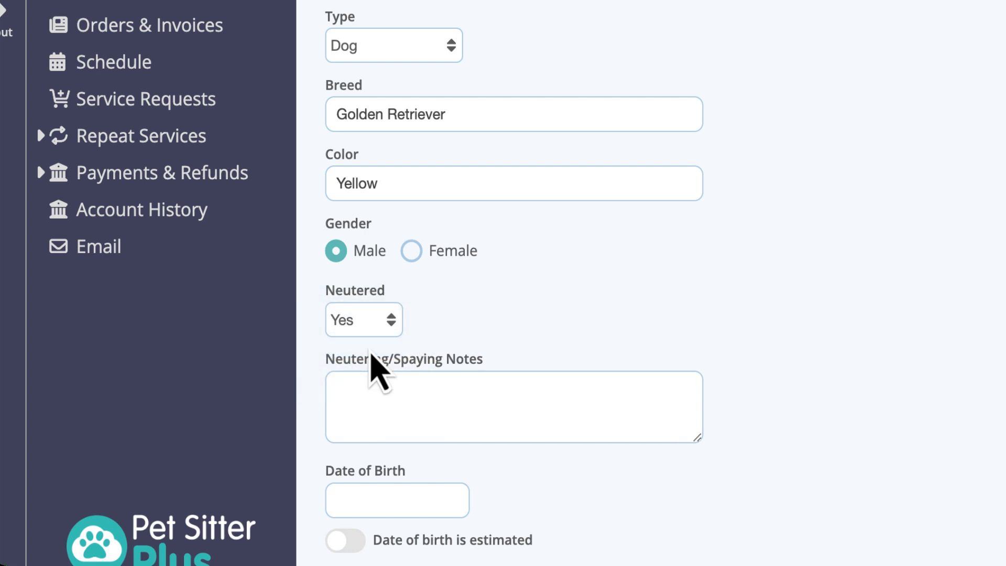
Enter Ralphie's date of birth using the date picker.
{"action": "scroll", "coordinate": [377, 367], "scroll_direction": "down", "scroll_amount": 3}
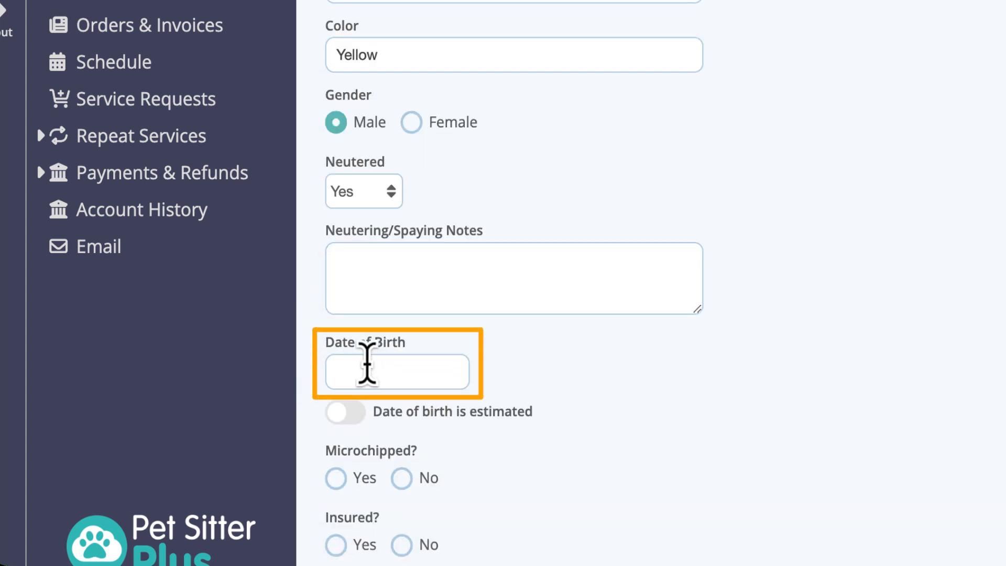
{"action": "left_click", "coordinate": [367, 369]}
{"action": "left_click", "coordinate": [533, 101]}
{"action": "left_click", "coordinate": [508, 10]}
{"action": "left_click", "coordinate": [347, 60]}
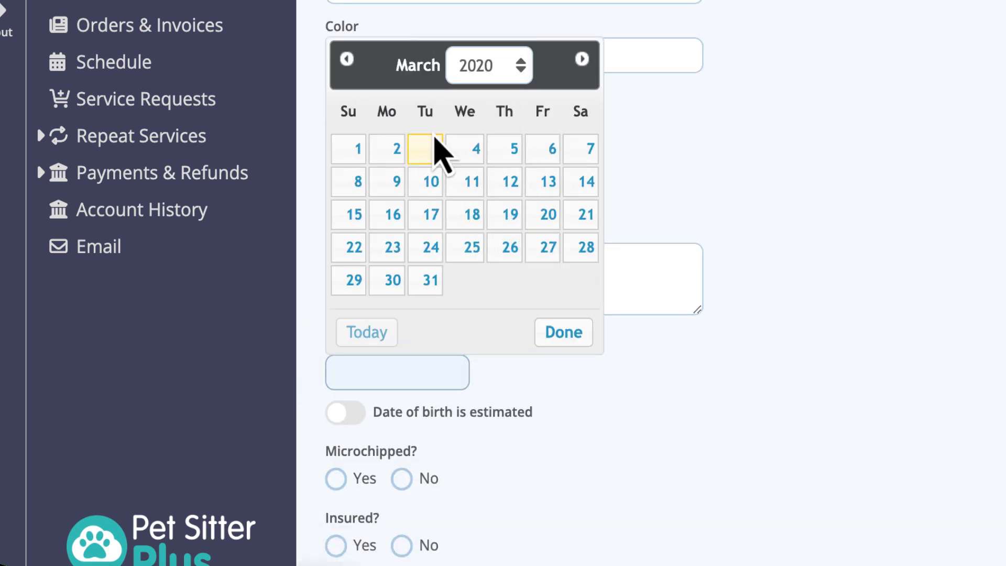
{"action": "left_click", "coordinate": [436, 141]}
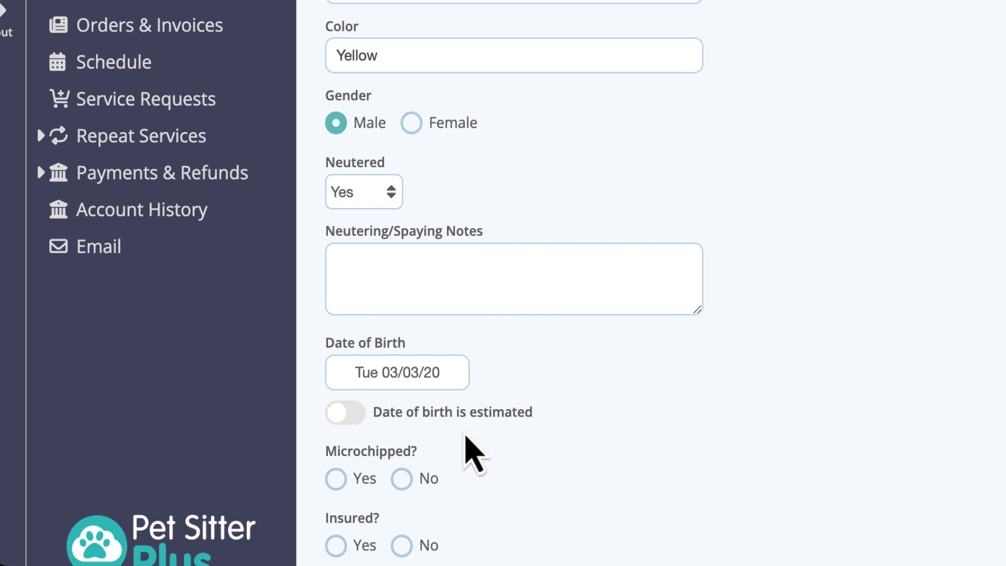
Mark Ralphie as microchipped and fill in his chip number.
{"action": "left_click", "coordinate": [339, 480]}
{"action": "scroll", "coordinate": [339, 477], "scroll_direction": "down", "scroll_amount": 2}
{"action": "left_click", "coordinate": [382, 480]}
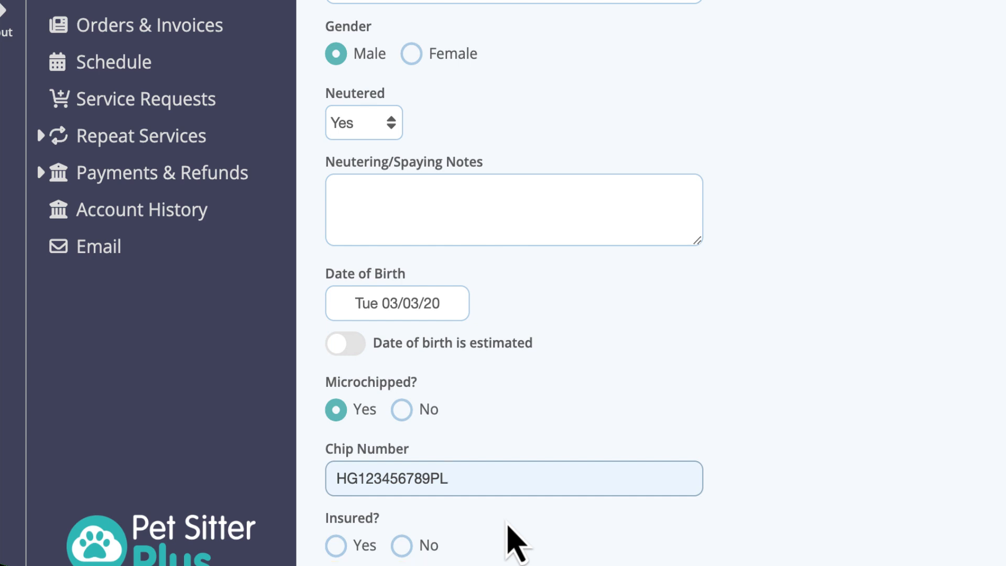
Mark Ralphie as insured, attach Pet Insurance Certificate.png from the My Pet Docs folder as his insurance policy, and save the update.
{"action": "left_click", "coordinate": [336, 545]}
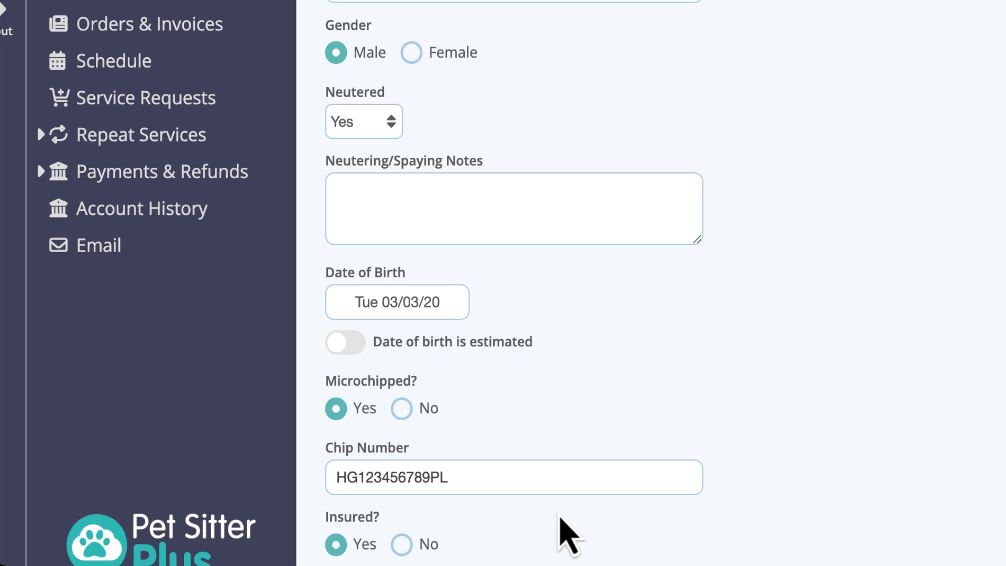
{"action": "scroll", "coordinate": [567, 534], "scroll_direction": "down", "scroll_amount": 2}
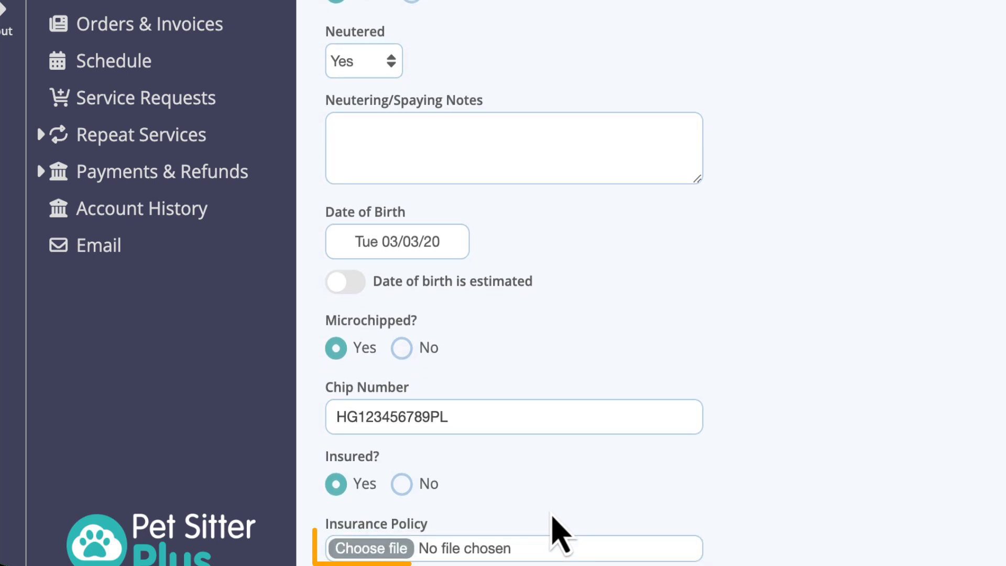
{"action": "left_click", "coordinate": [407, 548]}
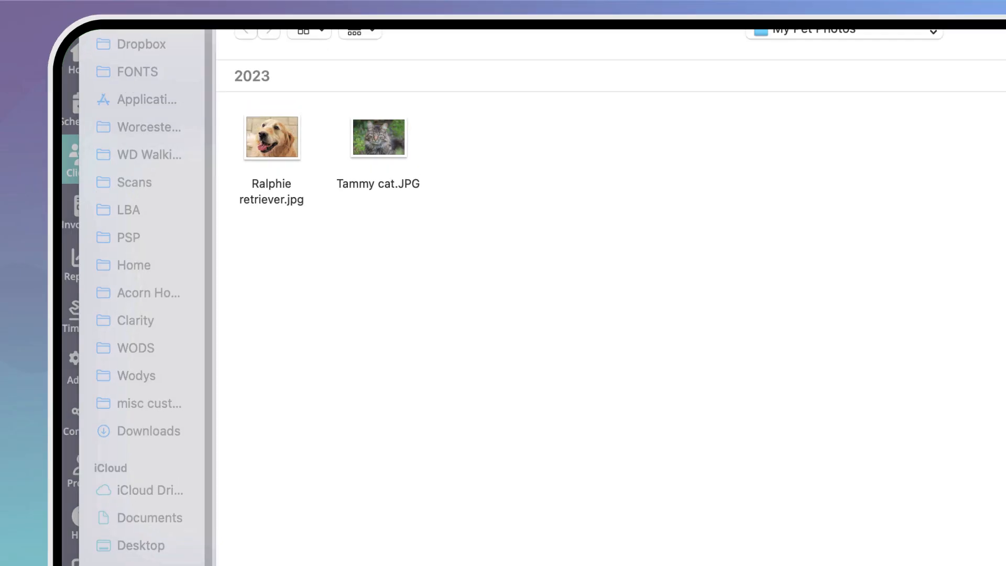
{"action": "left_click", "coordinate": [810, 30]}
{"action": "left_click", "coordinate": [797, 192]}
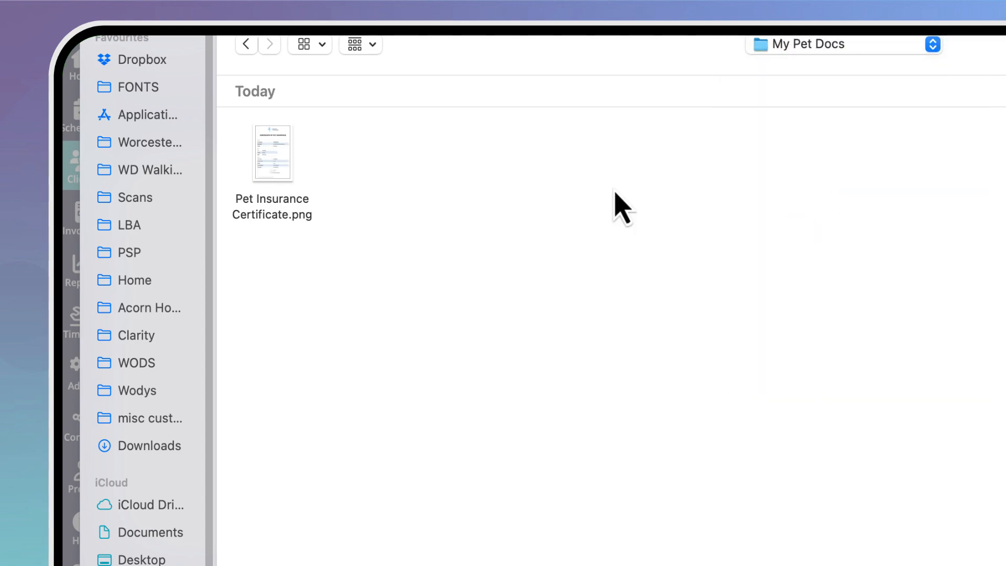
{"action": "left_click", "coordinate": [277, 178]}
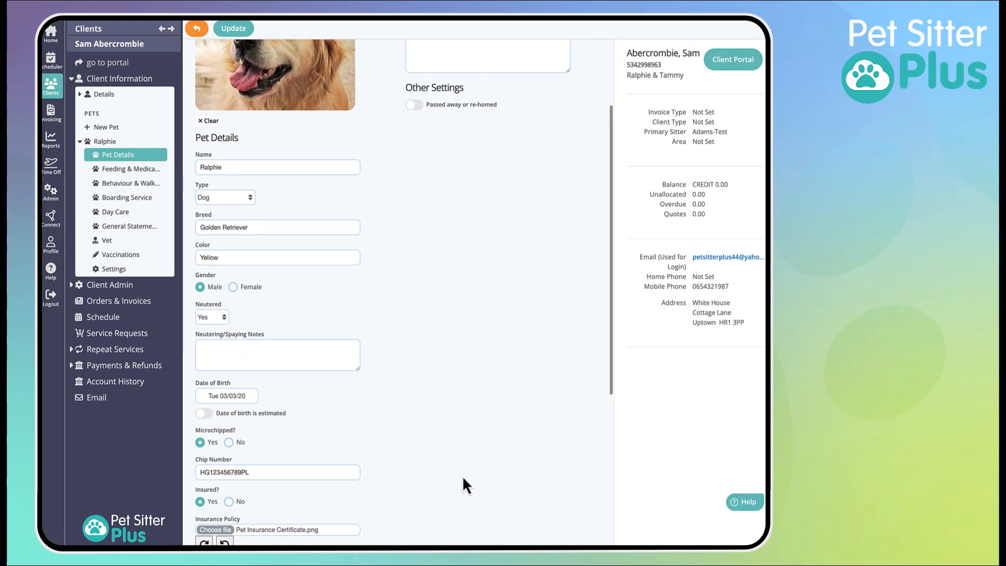
{"action": "scroll", "coordinate": [439, 466], "scroll_direction": "down", "scroll_amount": 5}
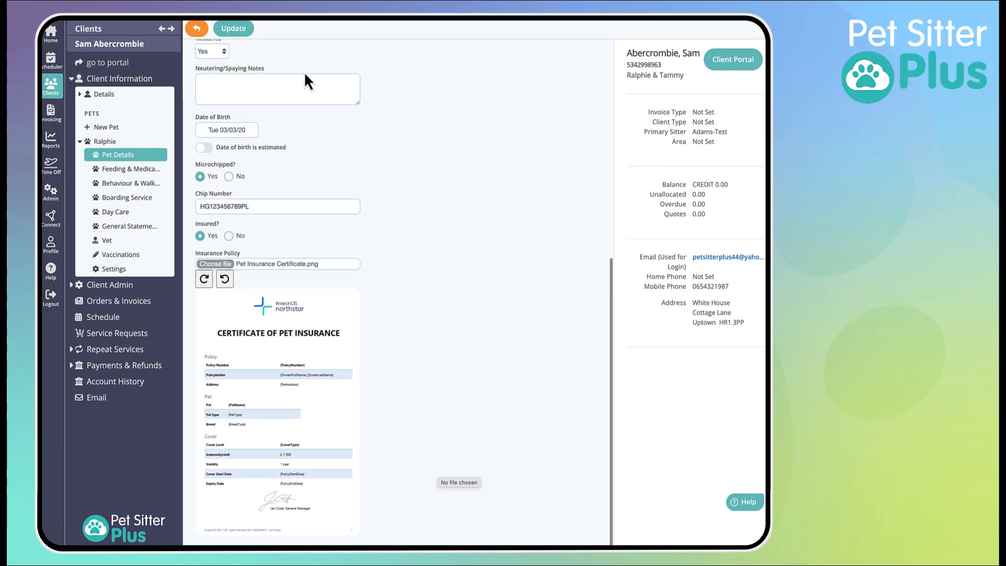
{"action": "left_click", "coordinate": [241, 31]}
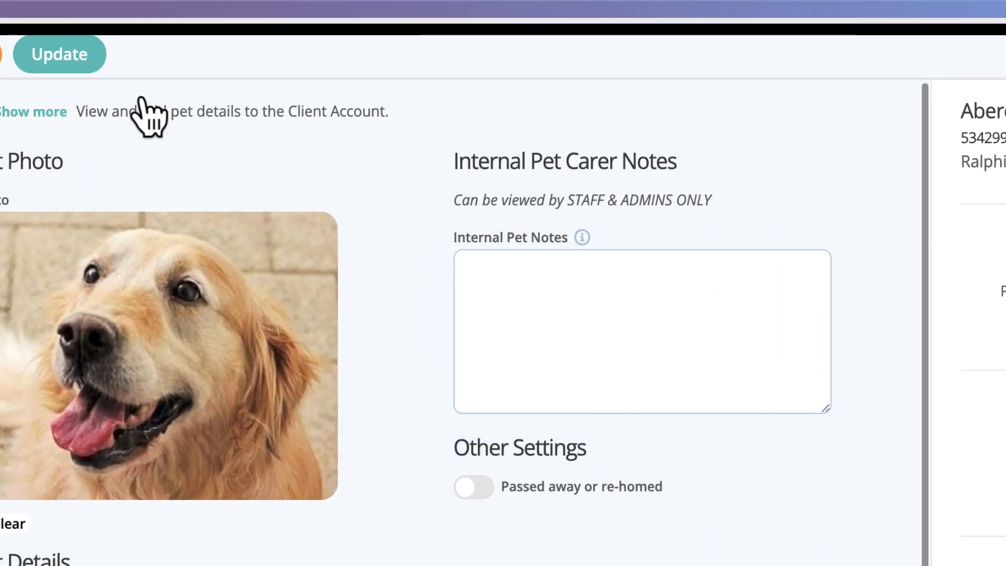
Paste the note about Ralphie jumping up and chasing into the internal pet notes, and save the update.
{"action": "left_click", "coordinate": [499, 265]}
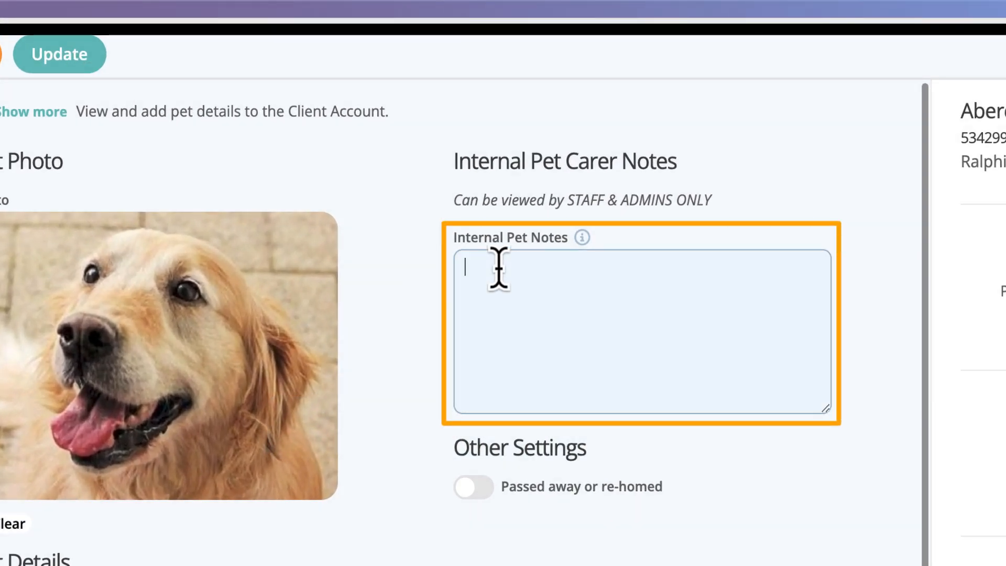
{"action": "type", "text": "He will jump up and lick your face. He will pull your arm off chasing a squirrel."}
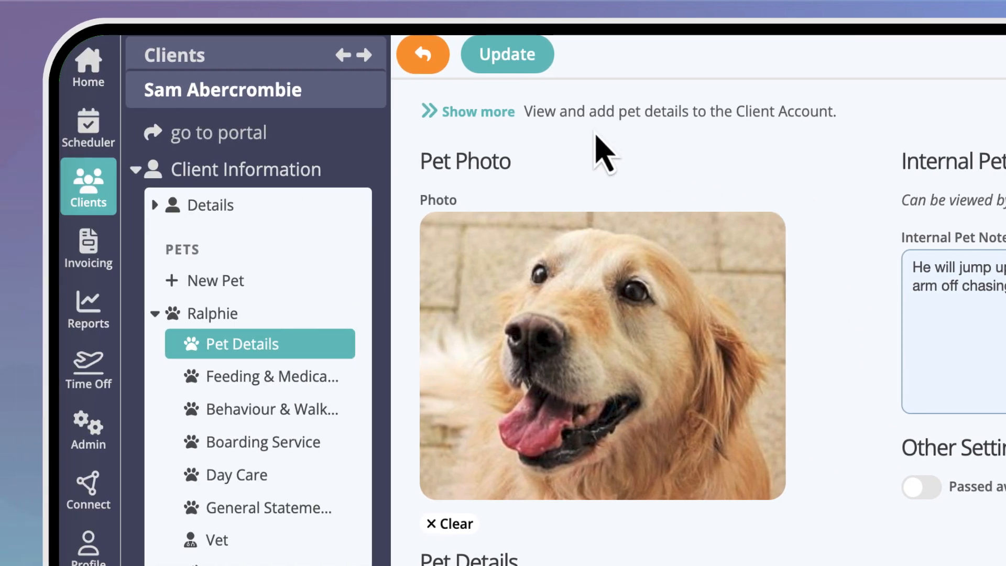
{"action": "left_click", "coordinate": [523, 66]}
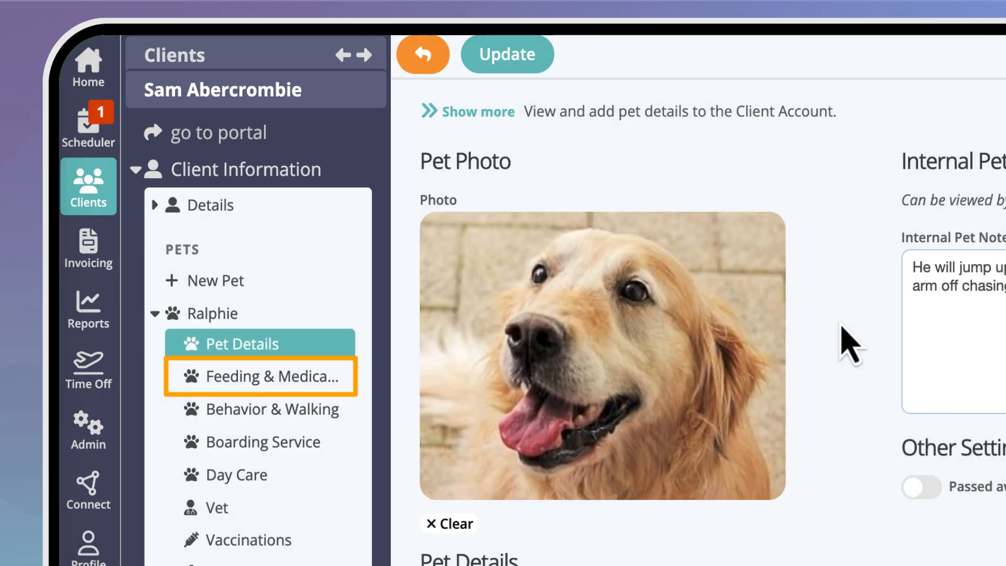
In Ralphie's Feeding & Medication page, enter feeding instructions "Feed 1 bowl kibble after walk and give fresh water please" and food location "Cupboard in hallway".
{"action": "left_click", "coordinate": [327, 375]}
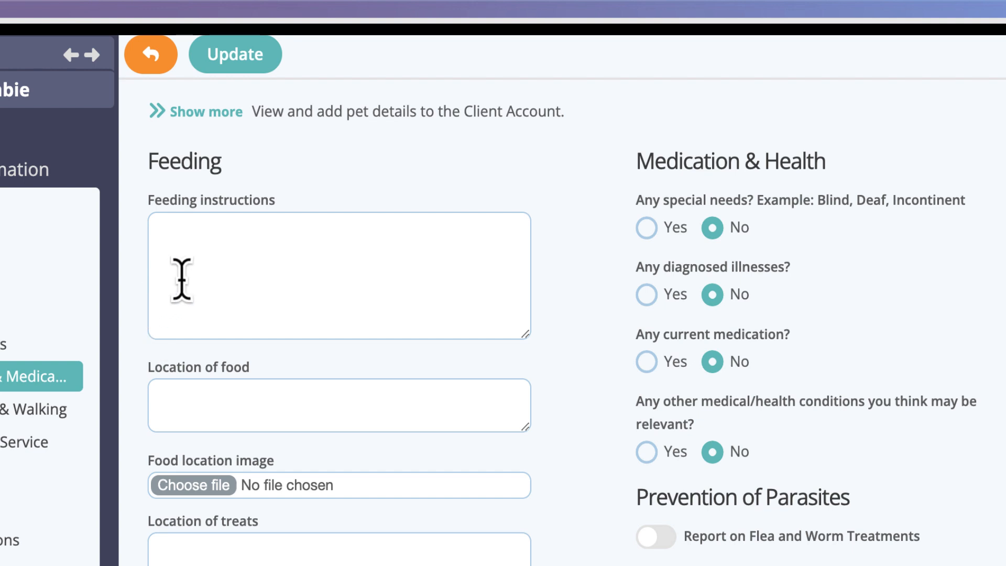
{"action": "left_click", "coordinate": [201, 241]}
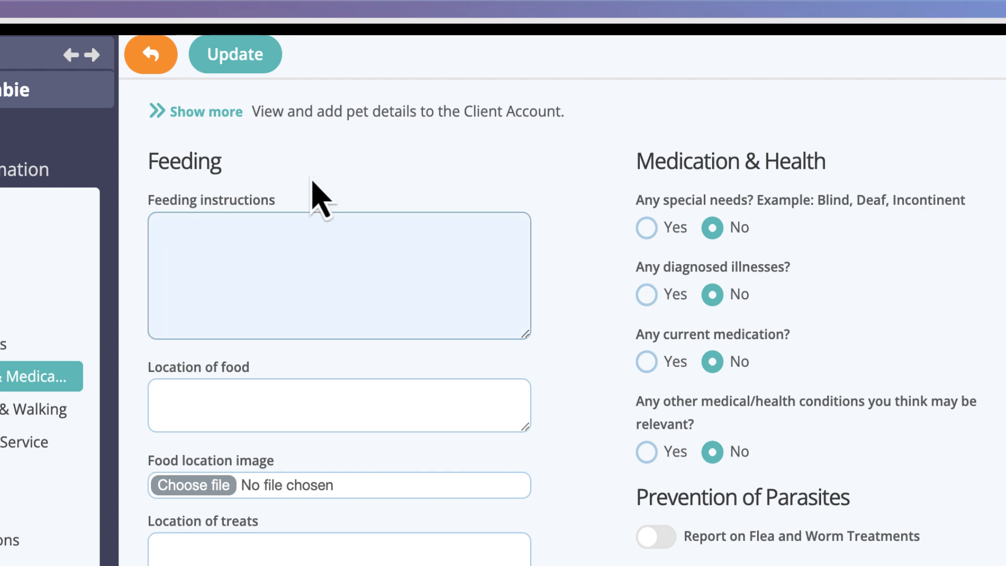
{"action": "type", "text": "Feed 1 bowl kibble after walk and give fresh water please"}
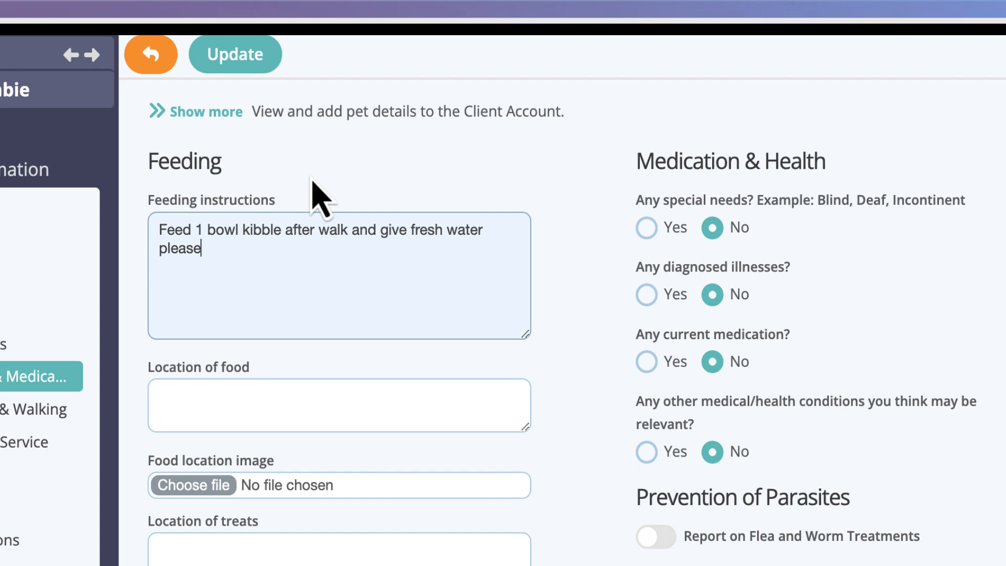
{"action": "left_click", "coordinate": [236, 386]}
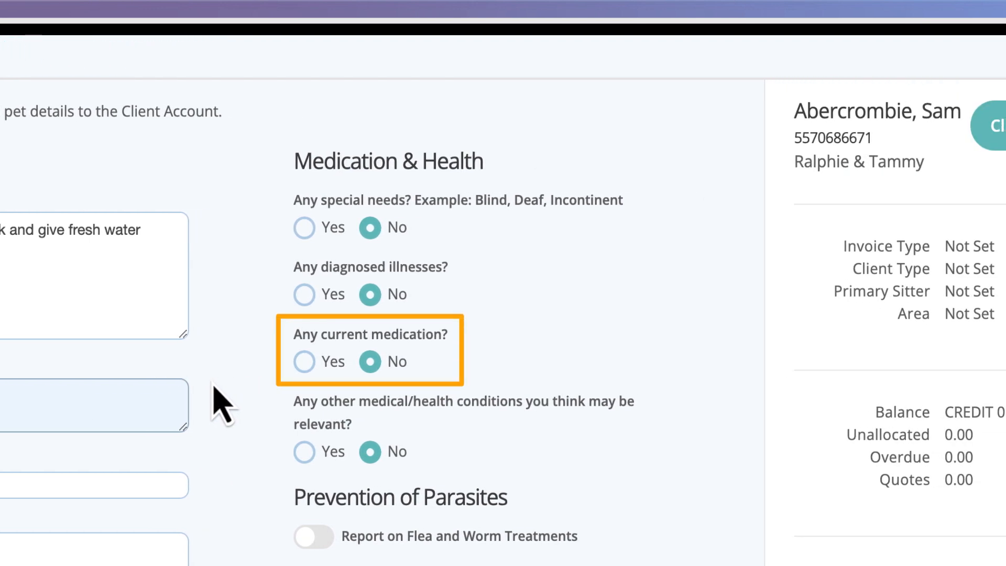
Mark Ralphie as currently on medication and enter "Give 1ml daily with food" as the medication details.
{"action": "left_click", "coordinate": [304, 361]}
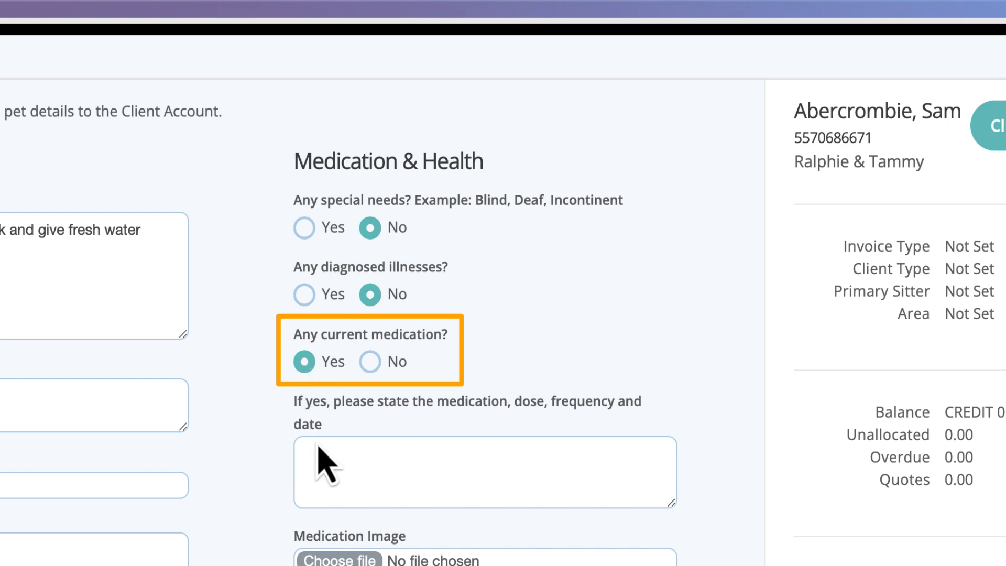
{"action": "left_click", "coordinate": [341, 449]}
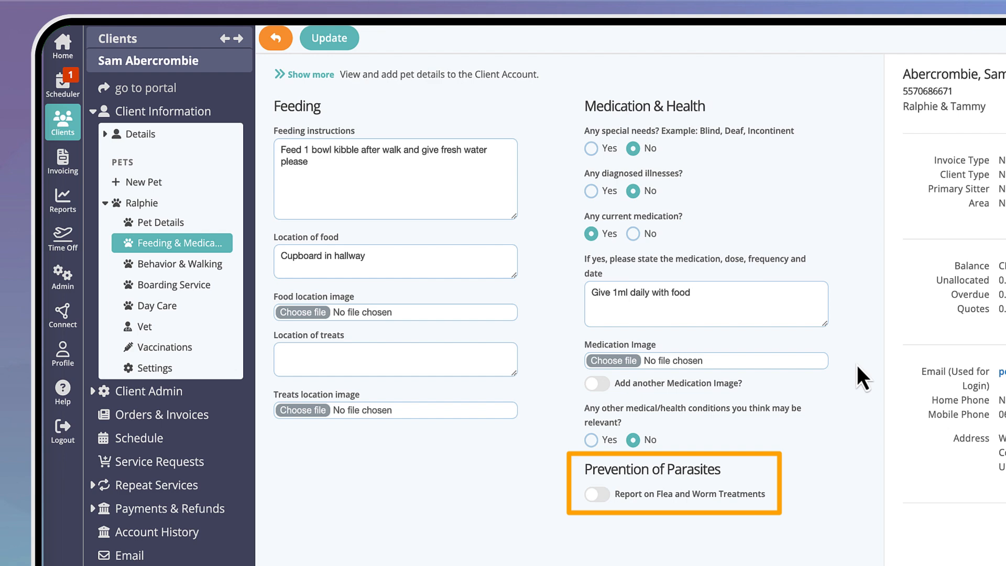
Enable flea and worm treatment reporting, and record the flea treatment as Yes, every month, administered Tue 04/01/2025.
{"action": "left_click", "coordinate": [597, 495]}
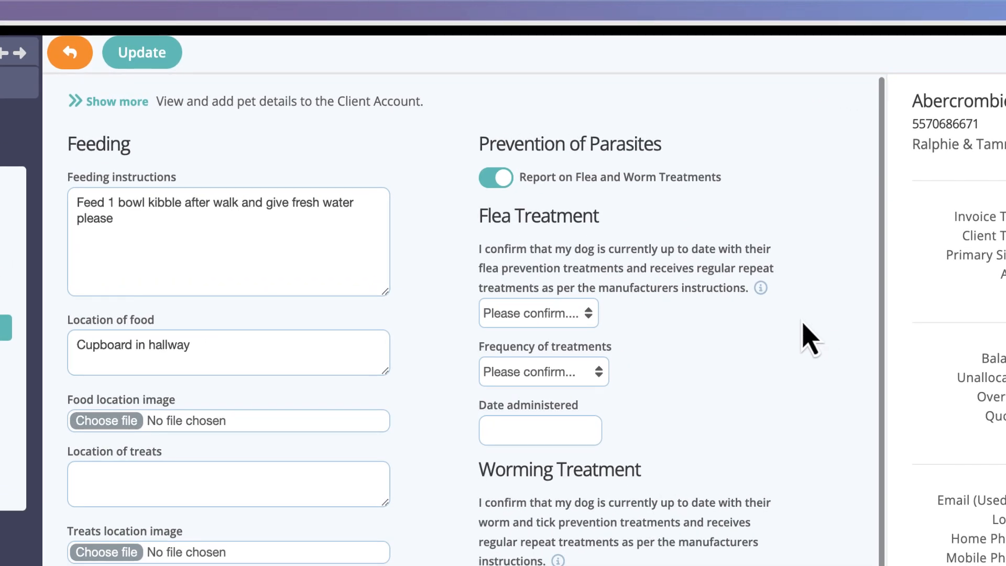
{"action": "left_click", "coordinate": [579, 314]}
{"action": "left_click", "coordinate": [572, 334]}
{"action": "left_click", "coordinate": [593, 373]}
{"action": "left_click", "coordinate": [590, 395]}
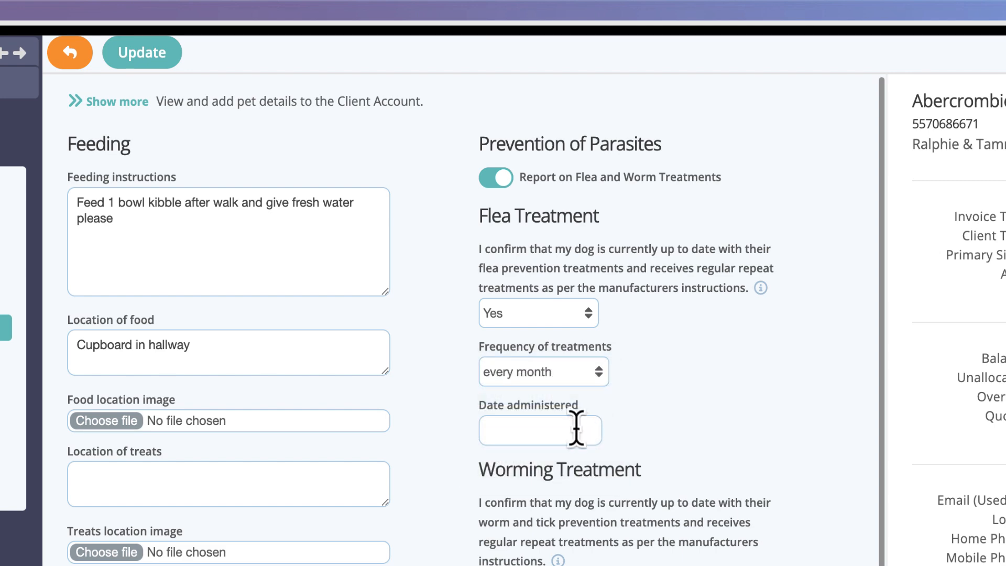
{"action": "left_click", "coordinate": [577, 427]}
{"action": "left_click", "coordinate": [566, 535]}
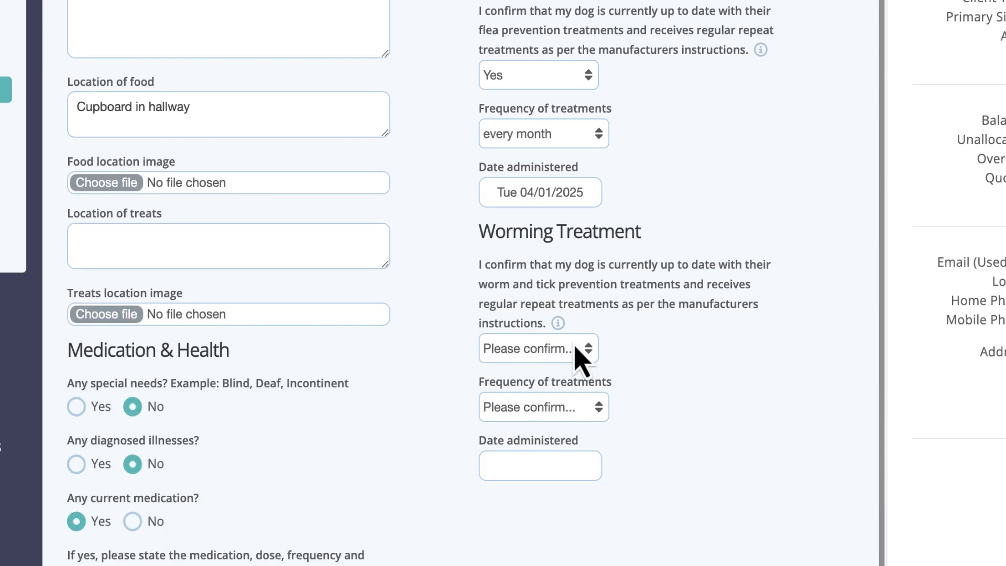
Record the worming treatment as Yes, every month, administered Tue 04/01/2025.
{"action": "left_click", "coordinate": [582, 348]}
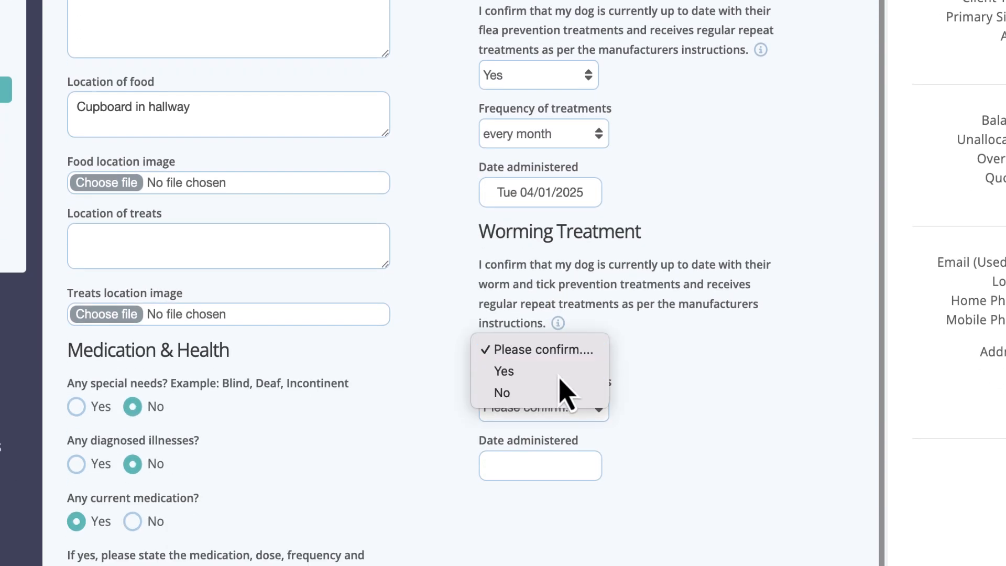
{"action": "left_click", "coordinate": [560, 370]}
{"action": "left_click", "coordinate": [576, 407]}
{"action": "left_click", "coordinate": [581, 430]}
{"action": "left_click", "coordinate": [543, 464]}
{"action": "left_click", "coordinate": [564, 565]}
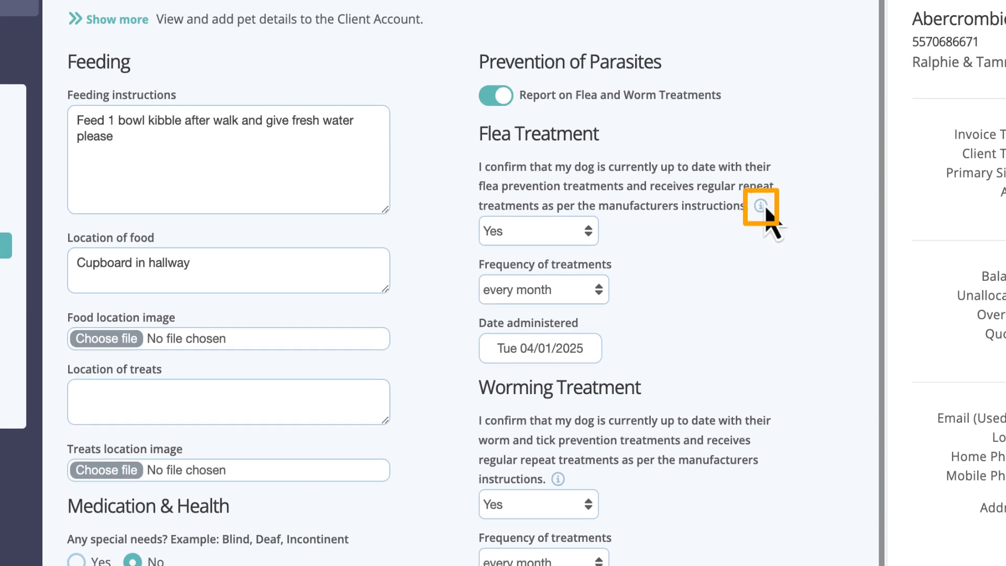
Check the flea treatment confirmation's help note, and open that dog field in the pet custom fields under Feeding & Medication, Flea Treatment.
{"action": "left_click", "coordinate": [761, 206]}
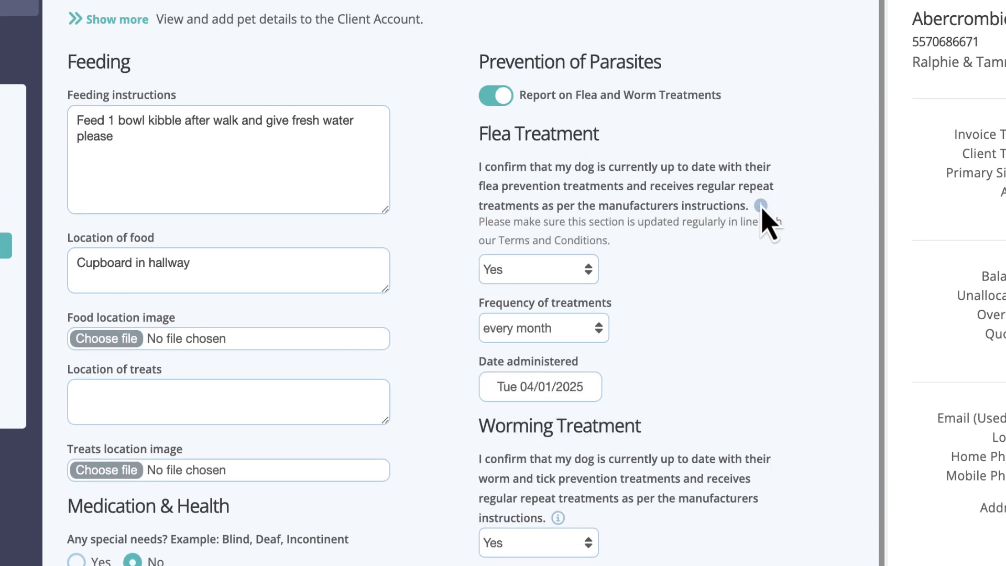
{"action": "left_click", "coordinate": [761, 207]}
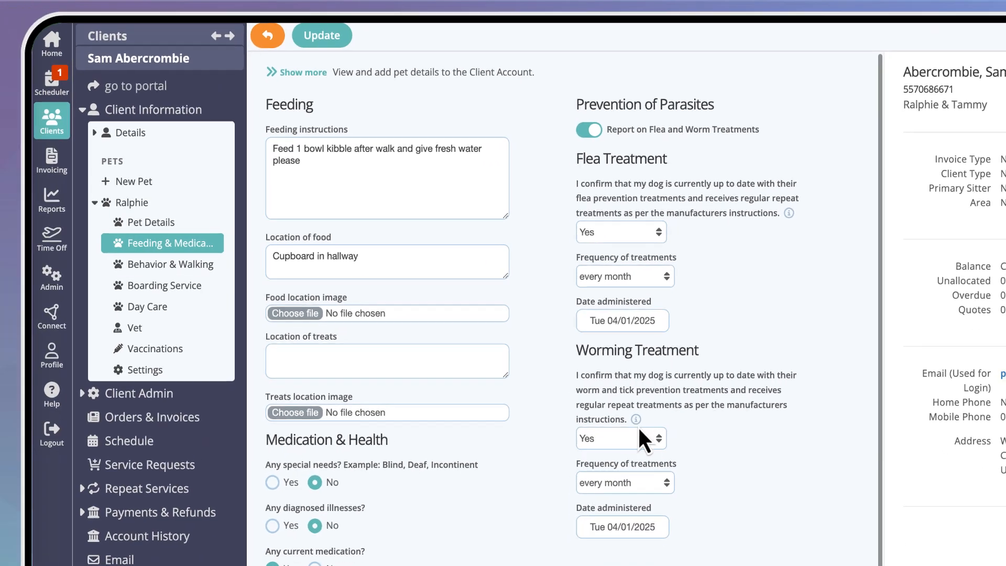
{"action": "left_click", "coordinate": [55, 270]}
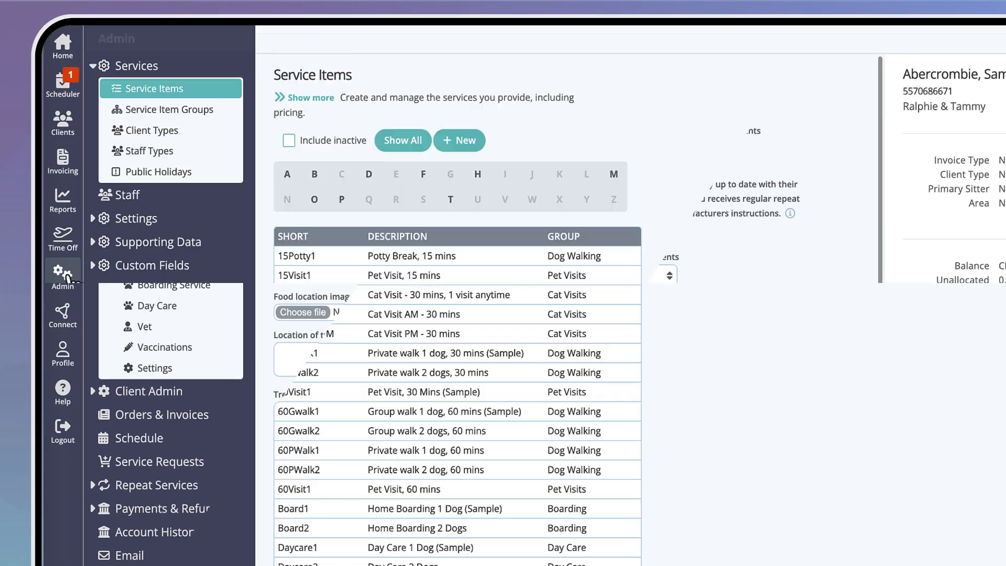
{"action": "left_click", "coordinate": [170, 265]}
{"action": "left_click", "coordinate": [190, 208]}
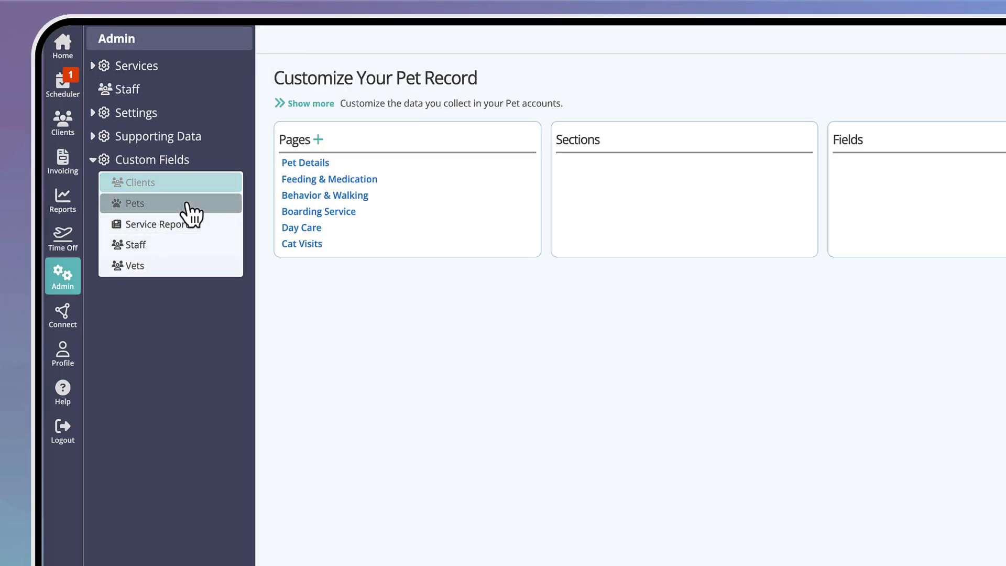
{"action": "left_click", "coordinate": [376, 178]}
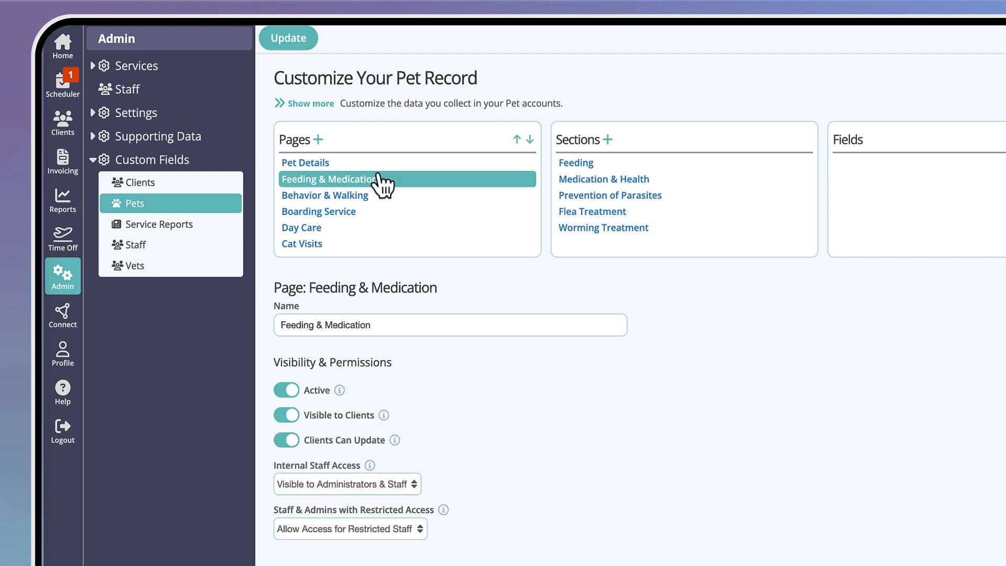
{"action": "left_click", "coordinate": [676, 213]}
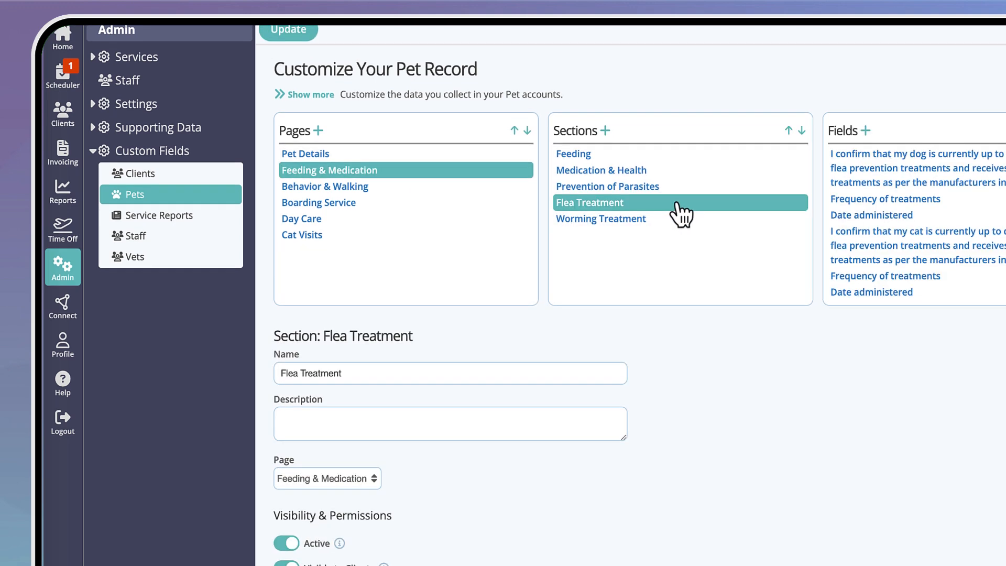
{"action": "left_click", "coordinate": [899, 177]}
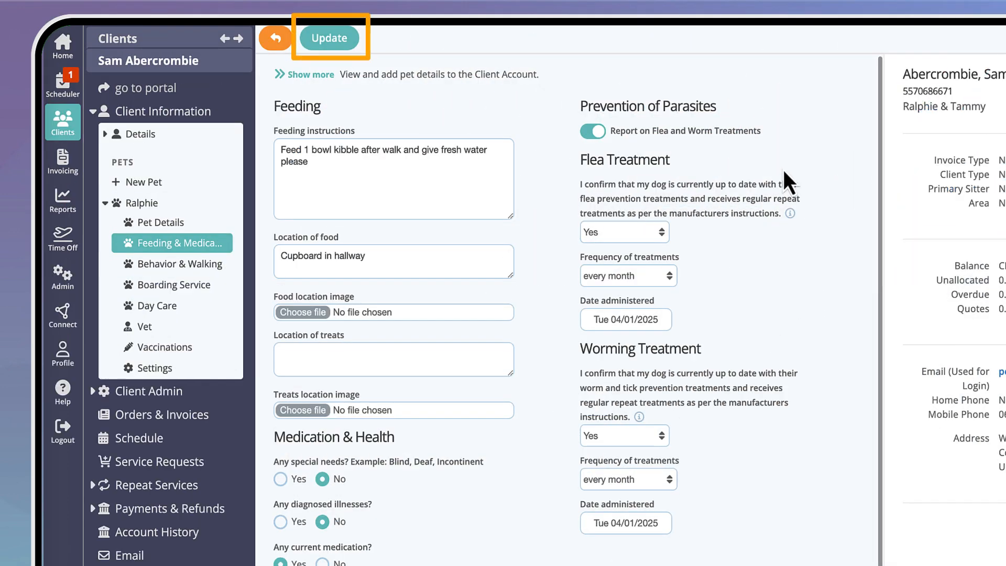
Save the feeding update, and answer No in Behavior & Walking for biting dogs or people, issues with others, chasing livestock and food aggression.
{"action": "left_click", "coordinate": [347, 45]}
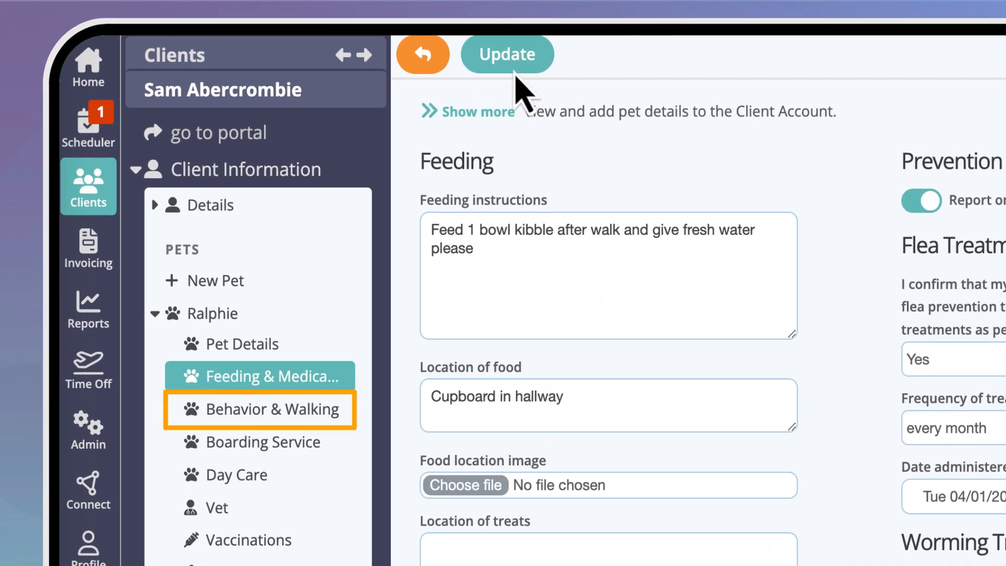
{"action": "left_click", "coordinate": [336, 411]}
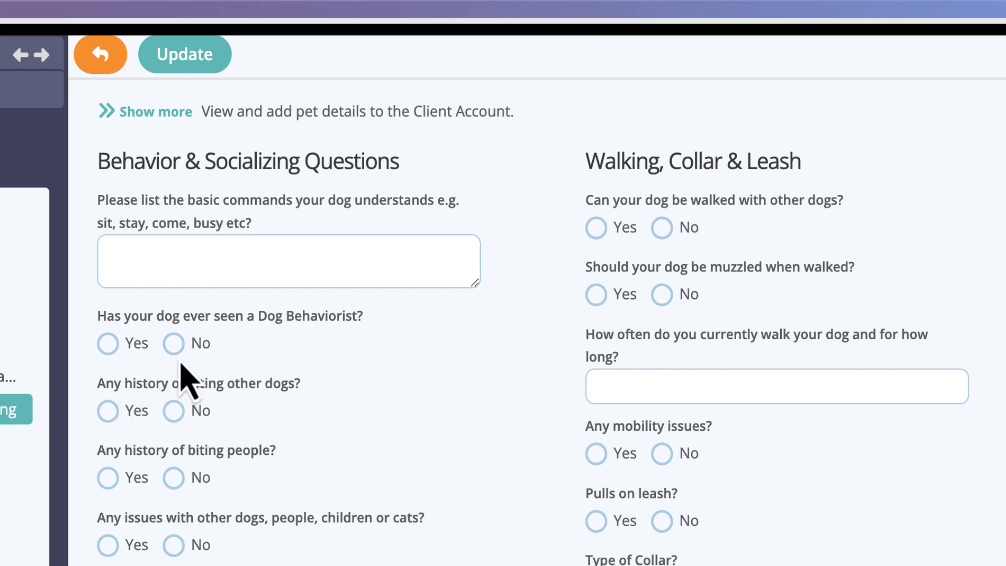
{"action": "left_click", "coordinate": [174, 410]}
{"action": "left_click", "coordinate": [173, 478]}
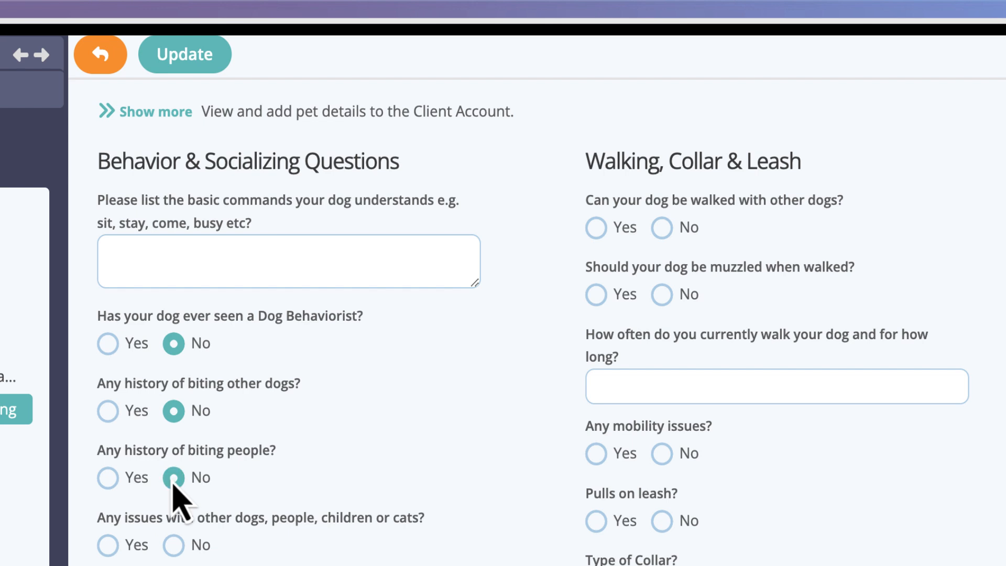
{"action": "left_click", "coordinate": [175, 546]}
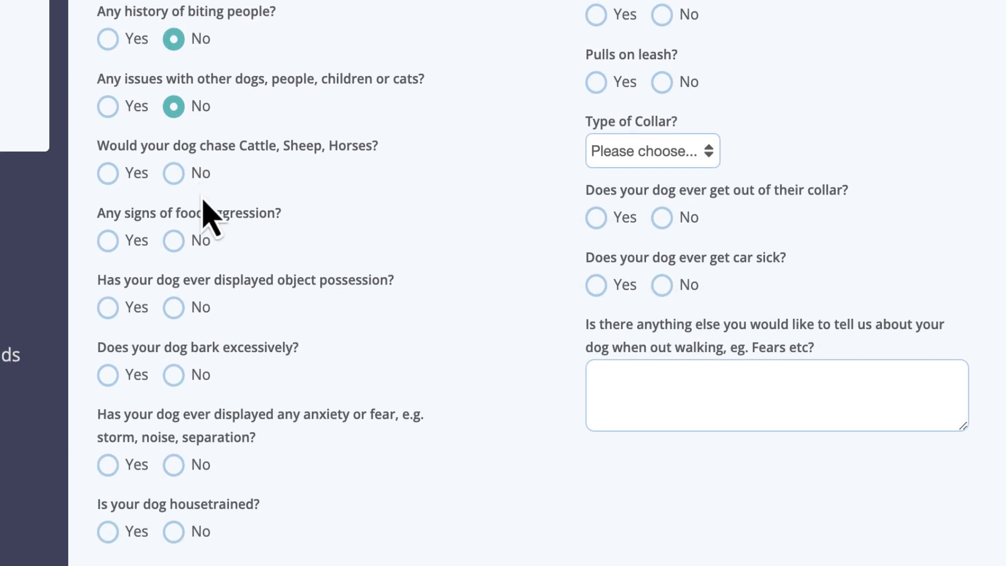
{"action": "left_click", "coordinate": [175, 178]}
{"action": "left_click", "coordinate": [174, 242]}
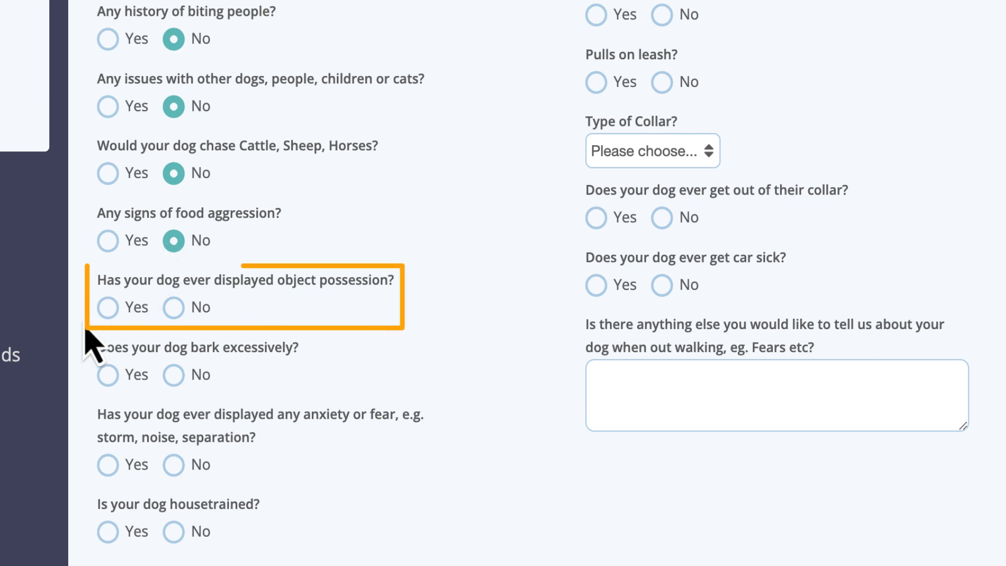
Answer Yes to object possession and enter "Loves dirty socks but will give on command" as the details.
{"action": "left_click", "coordinate": [108, 309]}
{"action": "left_click", "coordinate": [131, 366]}
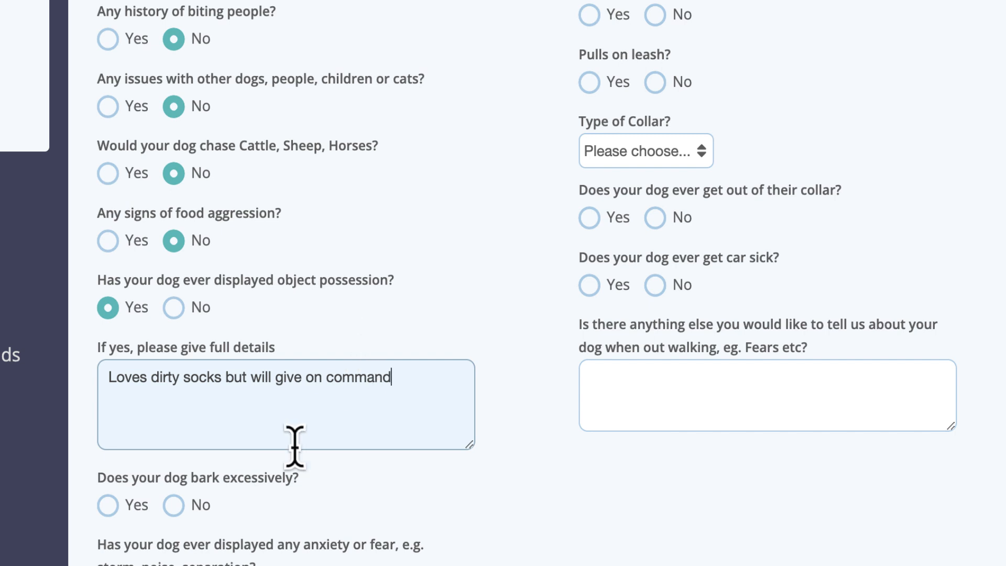
Answer No to excessive barking and to anxiety or fear, mark Ralphie as housetrained, and save the update.
{"action": "left_click", "coordinate": [176, 507]}
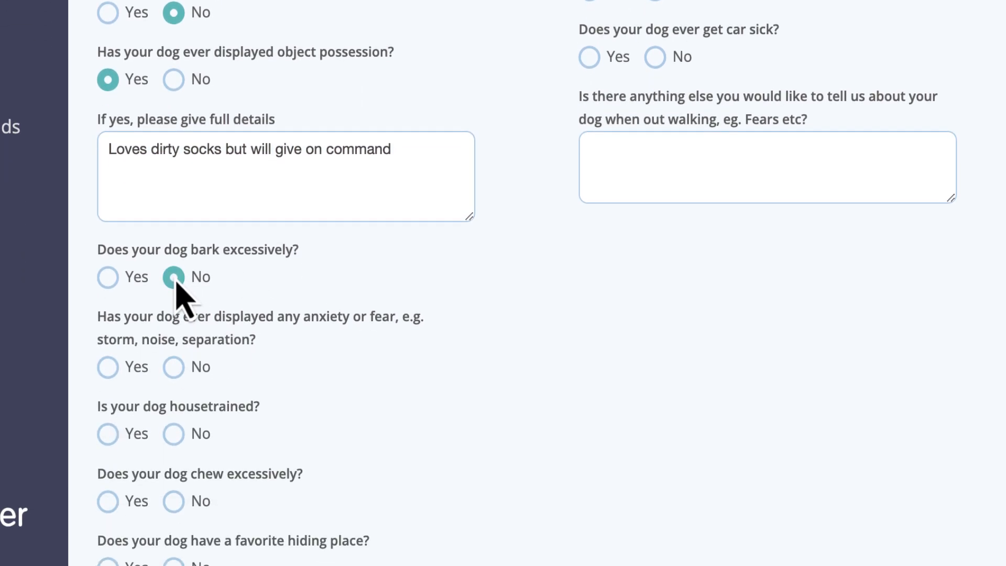
{"action": "left_click", "coordinate": [174, 368]}
{"action": "left_click", "coordinate": [175, 437]}
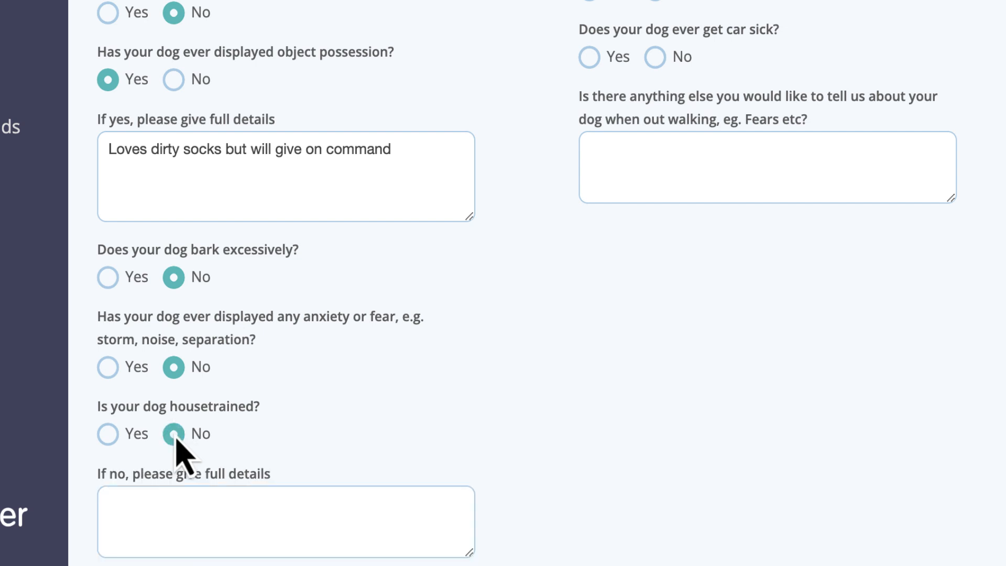
{"action": "left_click", "coordinate": [108, 435]}
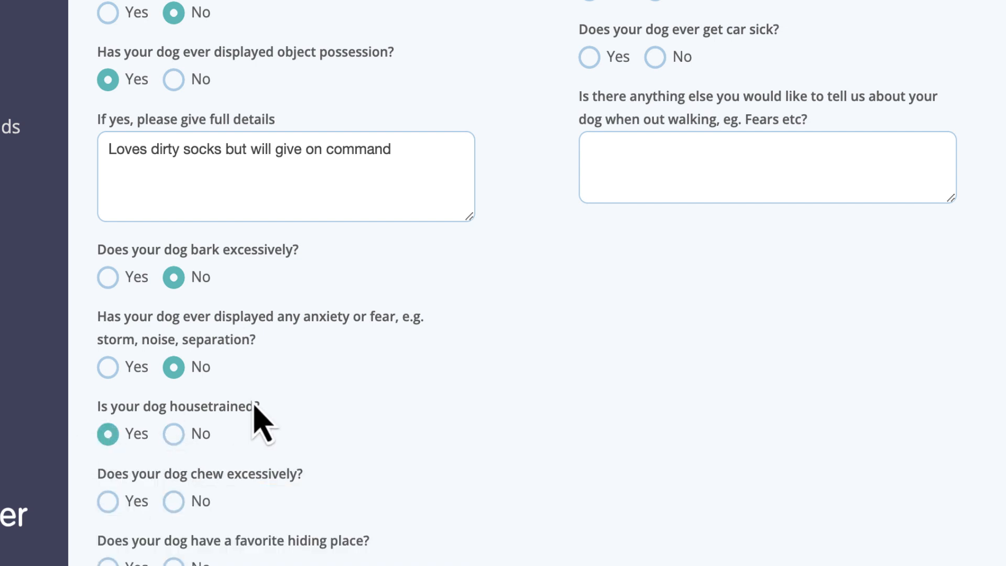
{"action": "scroll", "coordinate": [255, 405], "scroll_direction": "up", "scroll_amount": 10}
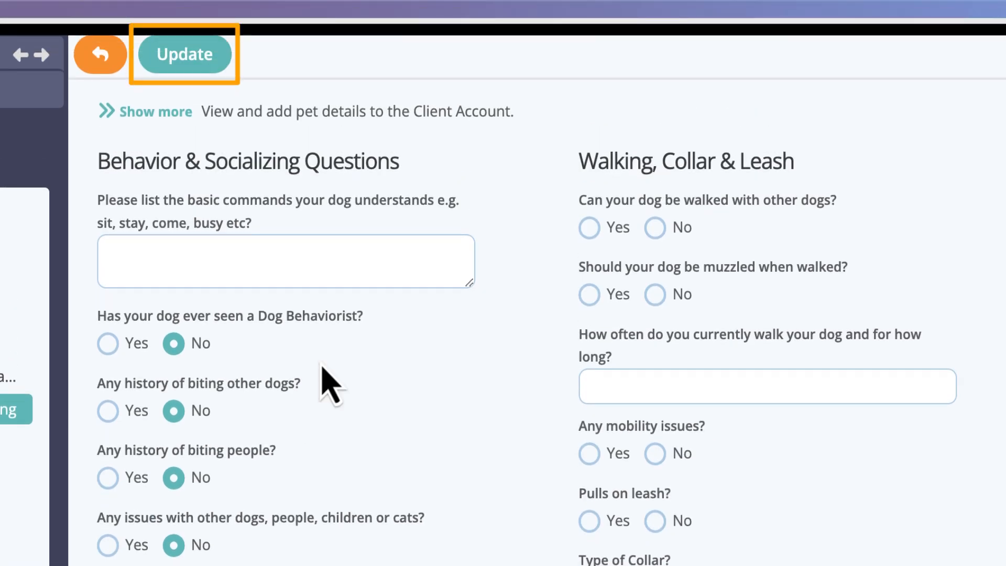
{"action": "left_click", "coordinate": [187, 66]}
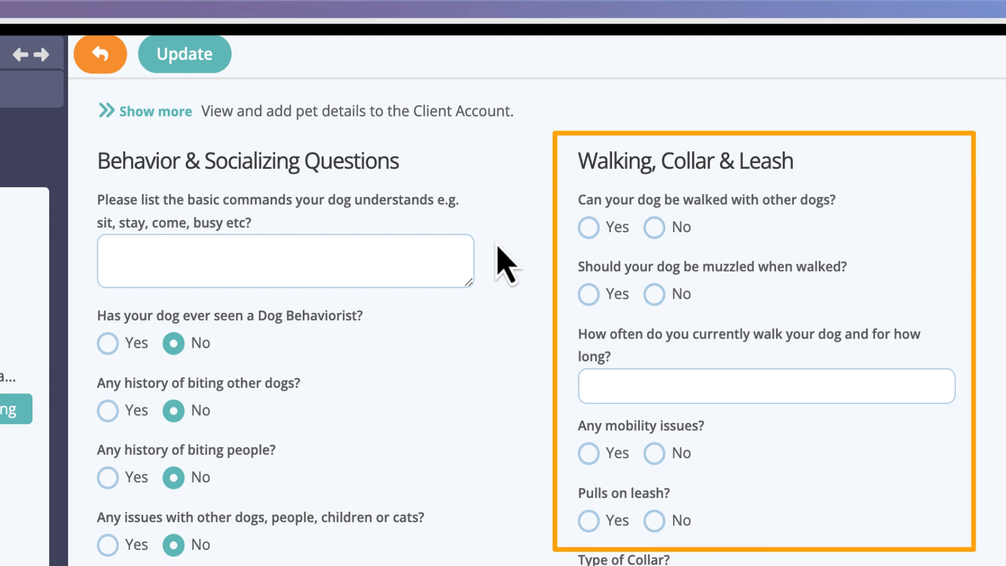
Answer Yes to walking with other dogs, No to muzzling and mobility issues, and enter "Twice daily, 30 minutes to an hour" as walk frequency.
{"action": "left_click", "coordinate": [592, 230]}
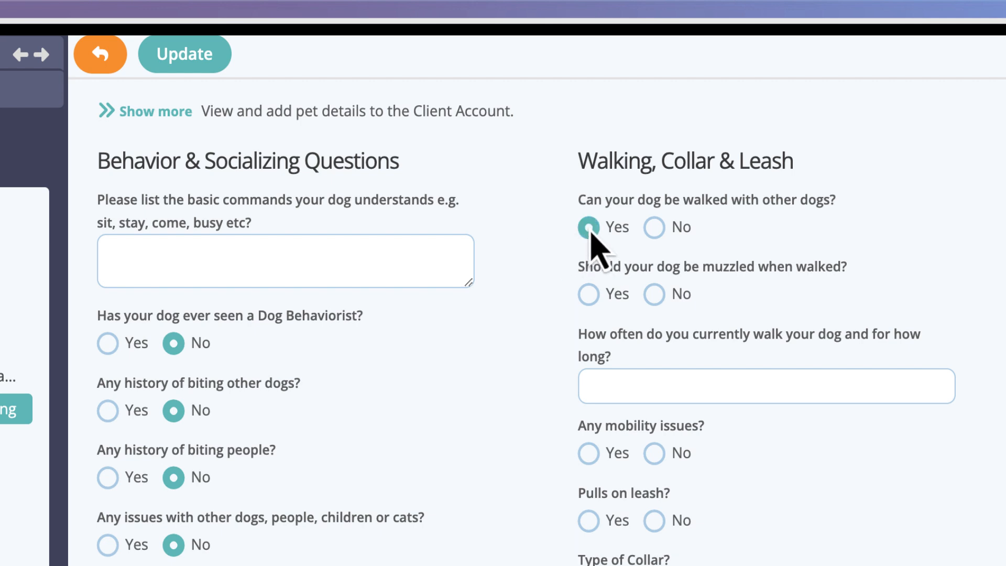
{"action": "left_click", "coordinate": [656, 295]}
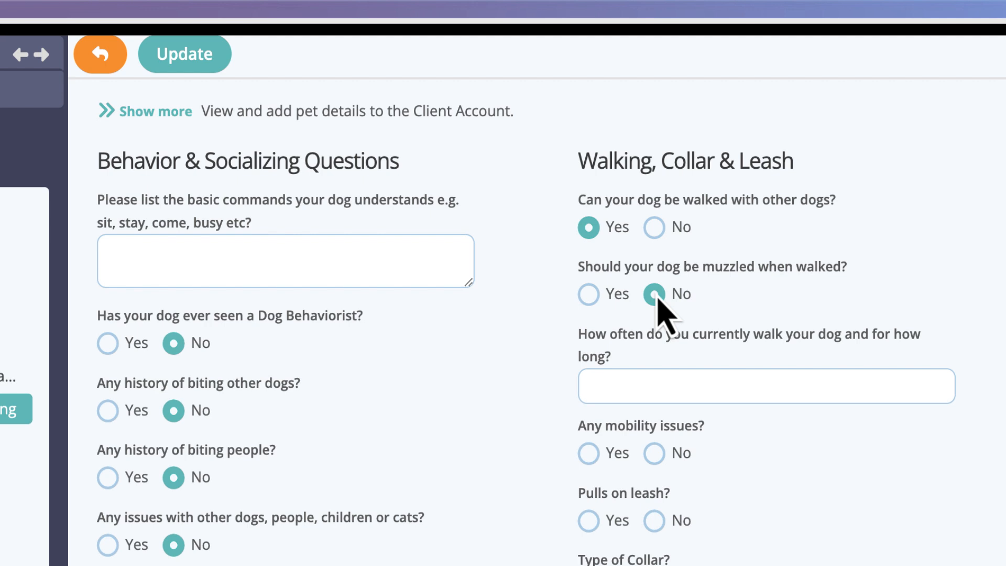
{"action": "left_click", "coordinate": [634, 380]}
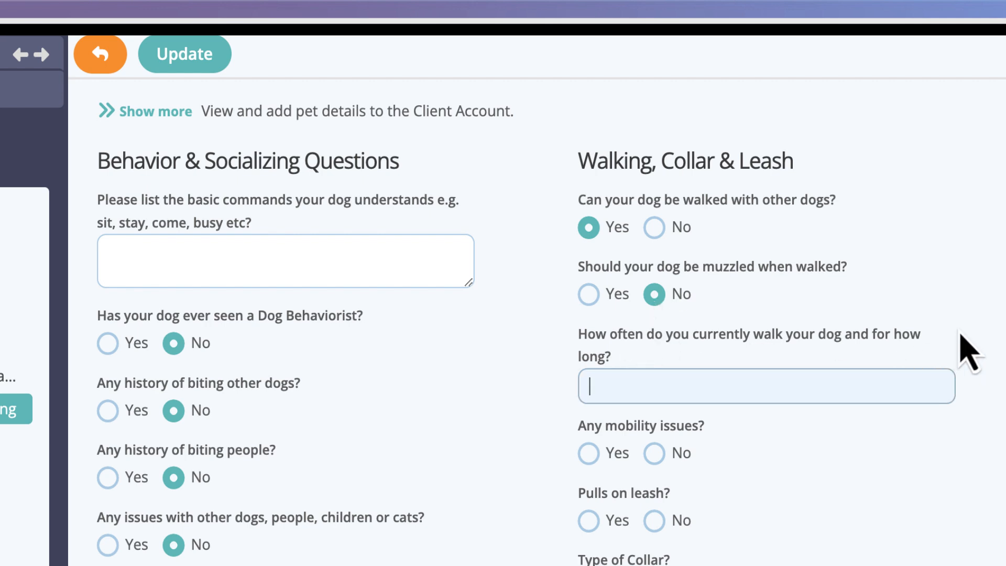
{"action": "type", "text": "Twice daily, 30 minutes to an hour"}
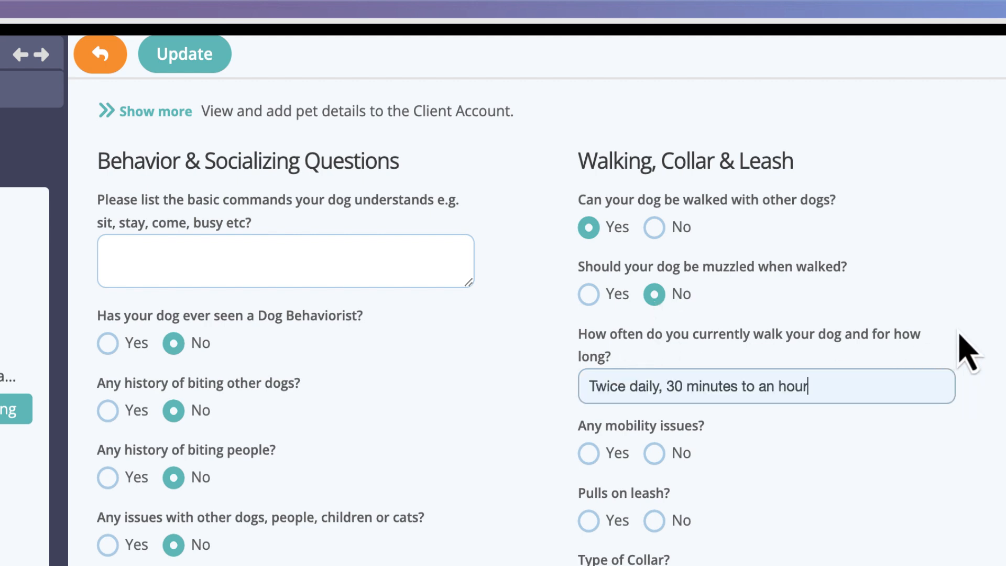
{"action": "left_click", "coordinate": [656, 449]}
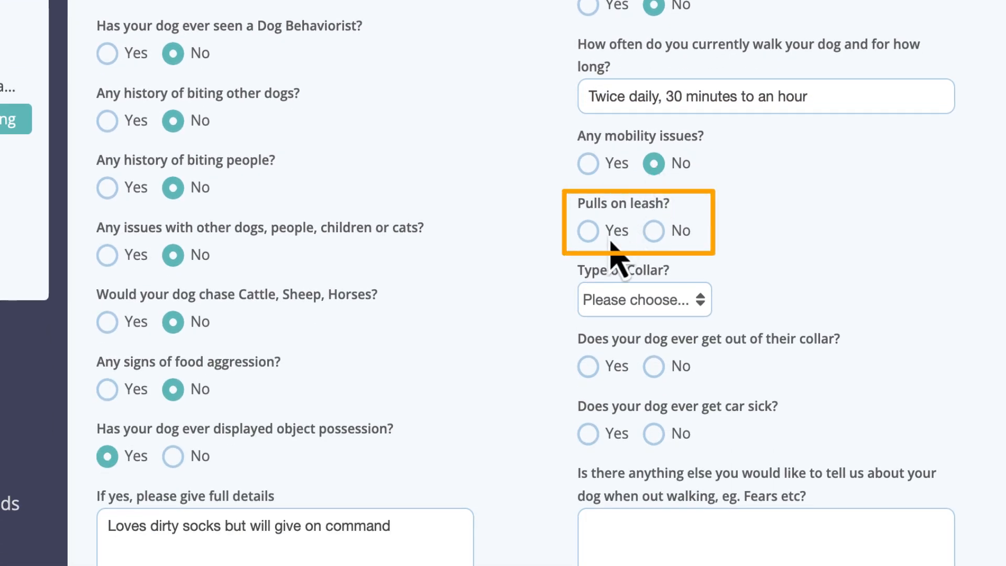
Answer Yes to pulling on the leash and enter "Only if following other dogs" as the details.
{"action": "left_click", "coordinate": [589, 232]}
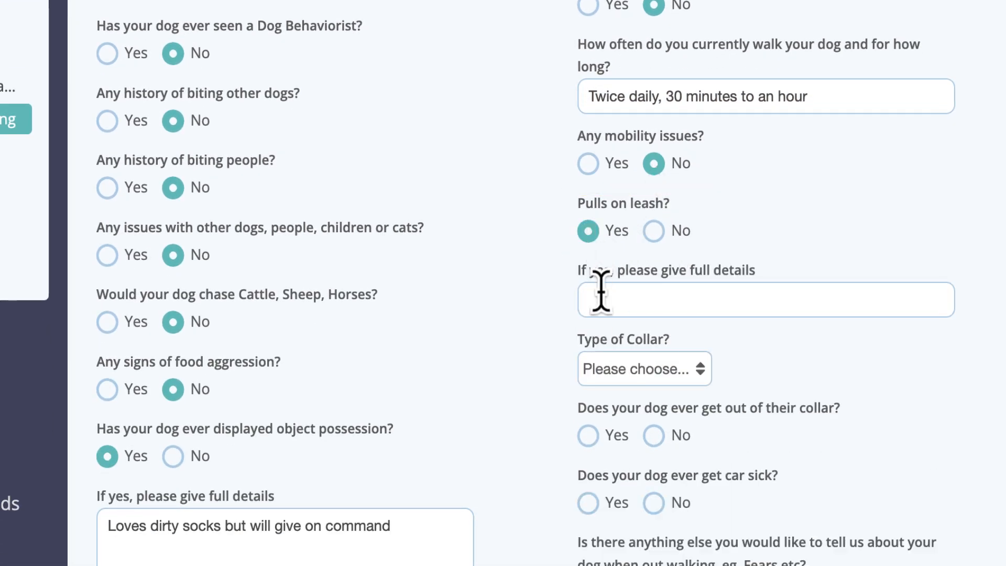
{"action": "left_click", "coordinate": [602, 294]}
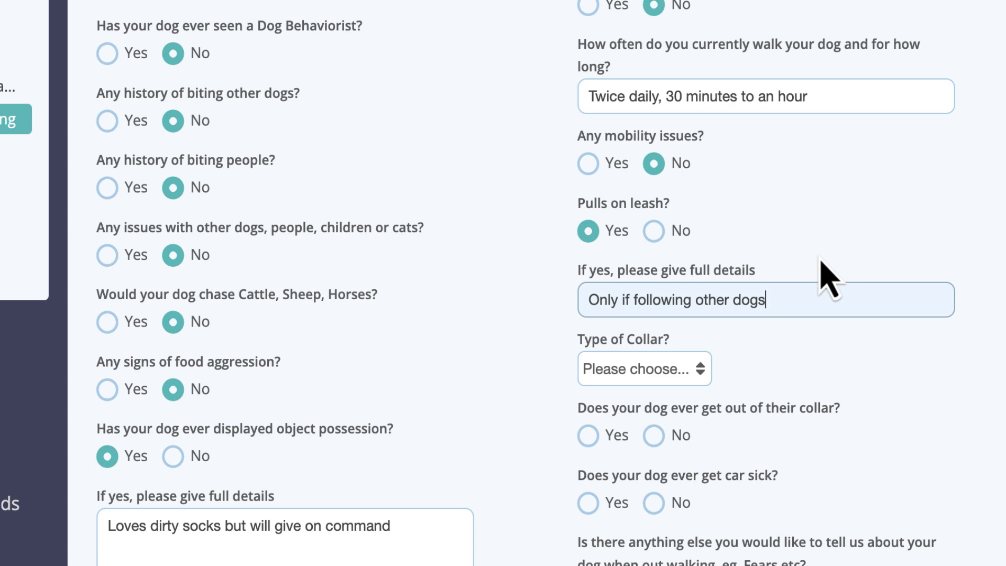
Set Ralphie's collar type to Gentle Leader, answer No to getting out of the collar and getting car sick, and save the update.
{"action": "left_click", "coordinate": [686, 375]}
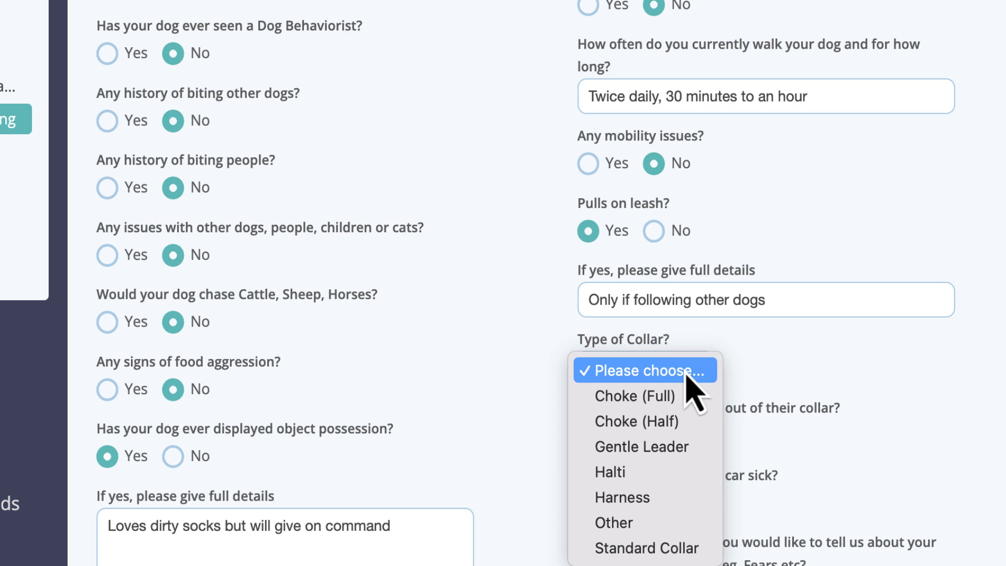
{"action": "left_click", "coordinate": [678, 449]}
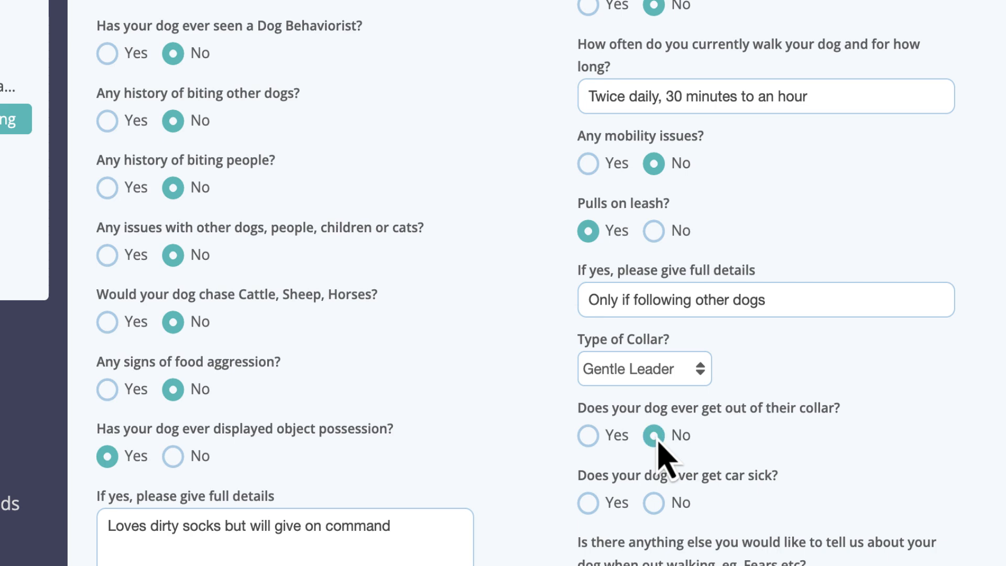
{"action": "left_click", "coordinate": [655, 504]}
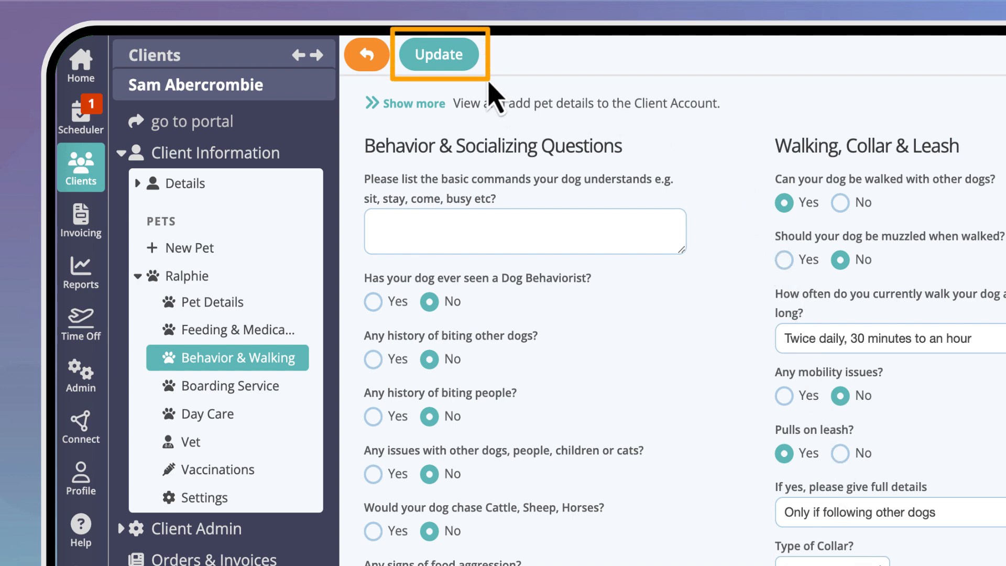
{"action": "left_click", "coordinate": [475, 55]}
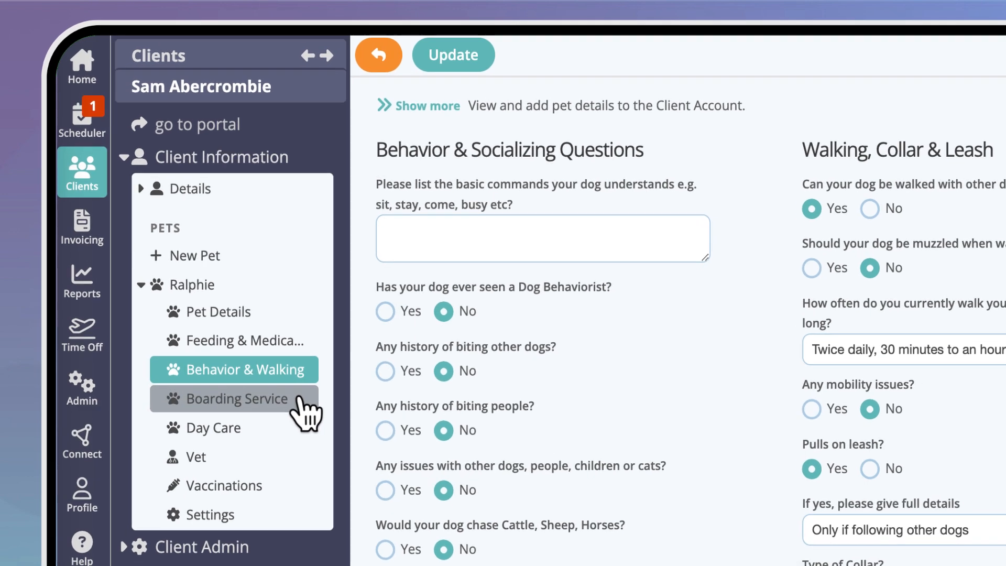
In Ralphie's boarding questions, answer Yes to boarding with other dogs, cats and small children, and set crate training to "Used as a puppy".
{"action": "left_click", "coordinate": [300, 399]}
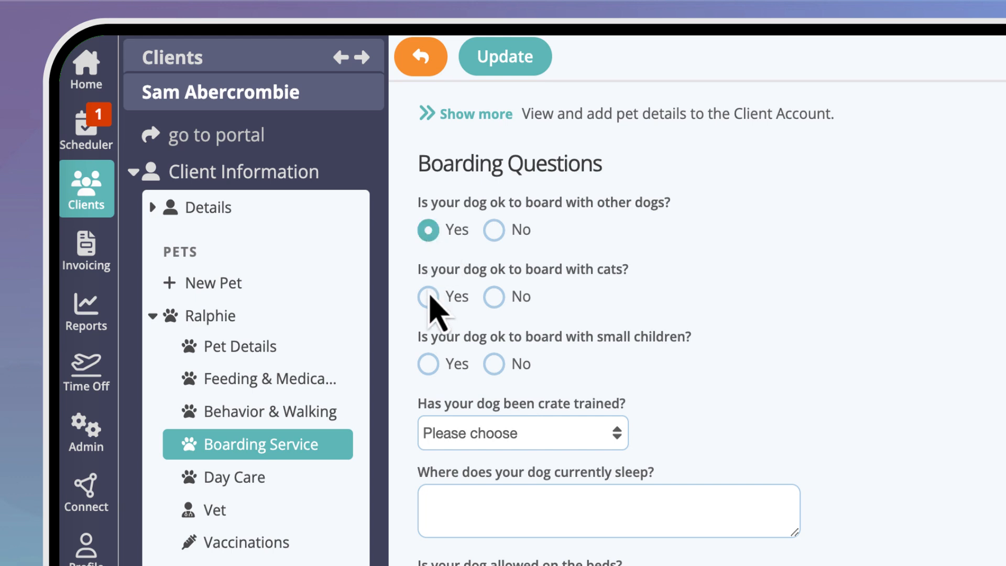
{"action": "left_click", "coordinate": [429, 301]}
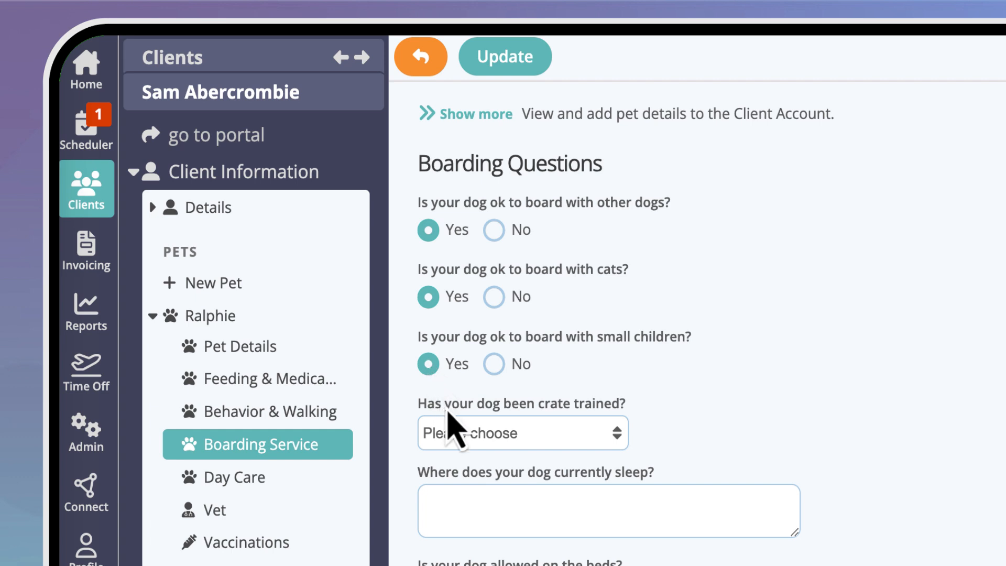
{"action": "left_click", "coordinate": [527, 441]}
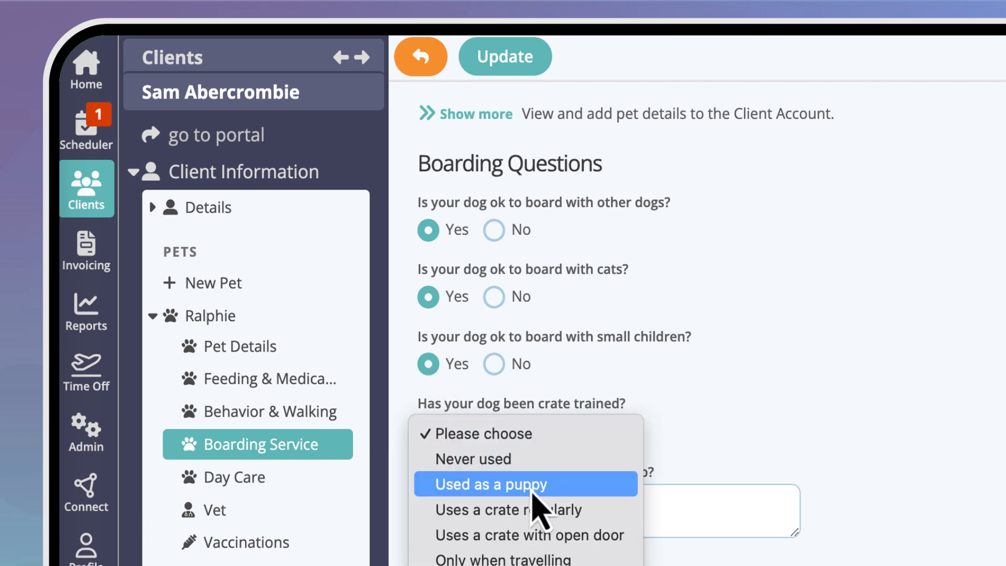
{"action": "left_click", "coordinate": [522, 484]}
Enter "In the kitchen" as Ralphie's sleeping place, answer No to being allowed on the beds, and save the boarding answers.
{"action": "left_click", "coordinate": [653, 496]}
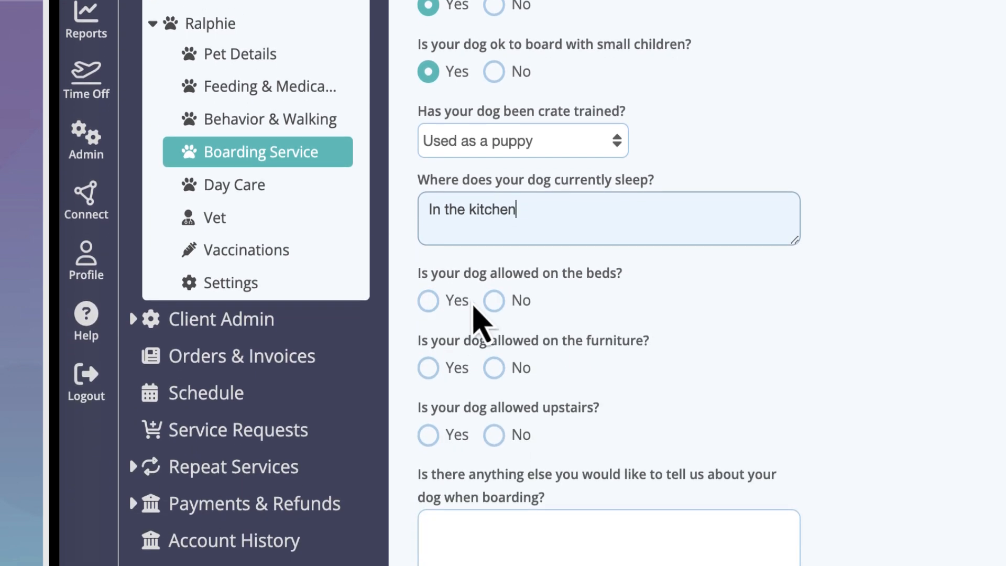
{"action": "left_click", "coordinate": [494, 302]}
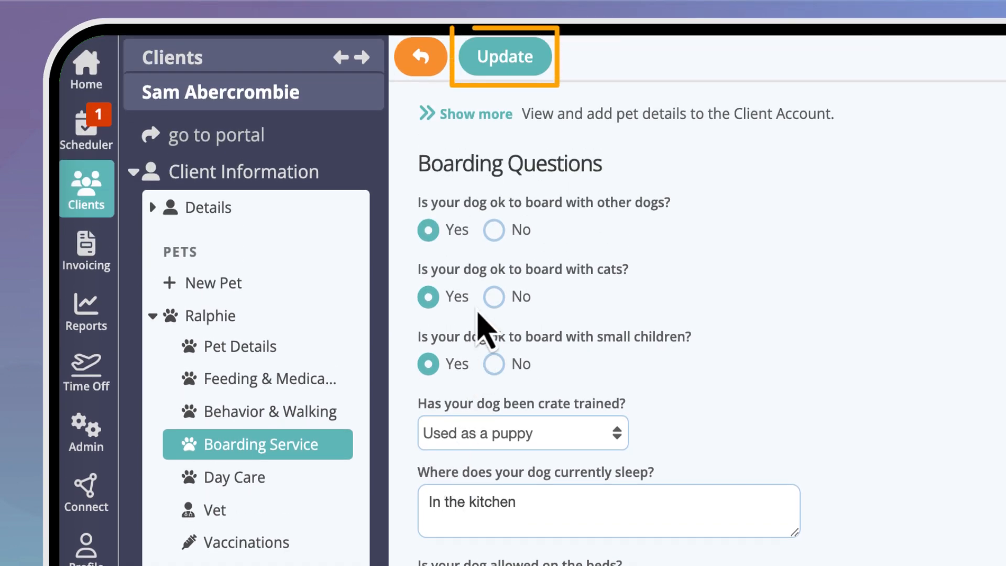
{"action": "left_click", "coordinate": [511, 61]}
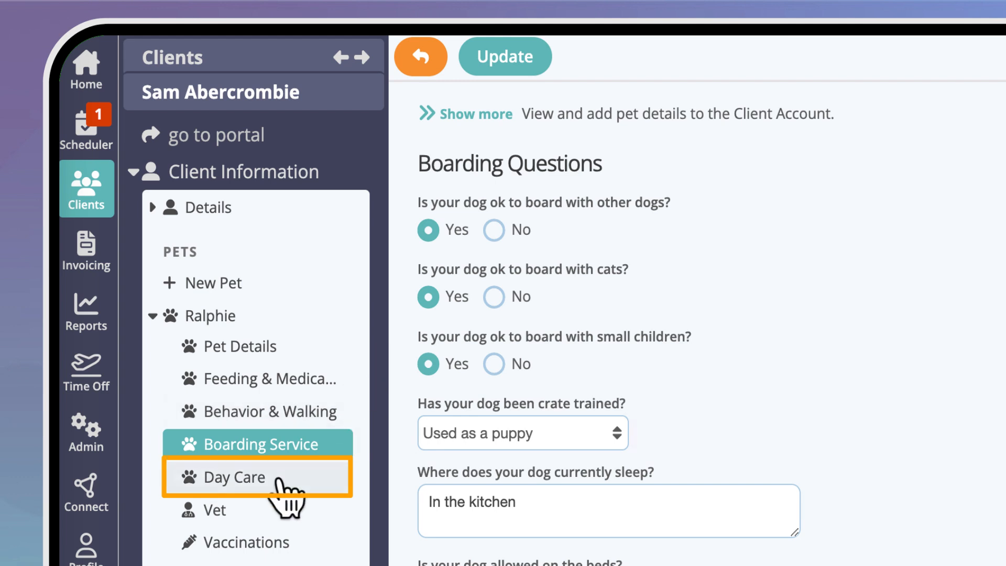
In Ralphie's day care routines, answer Yes to morning pickup and enter 8:00am as the time.
{"action": "left_click", "coordinate": [306, 478]}
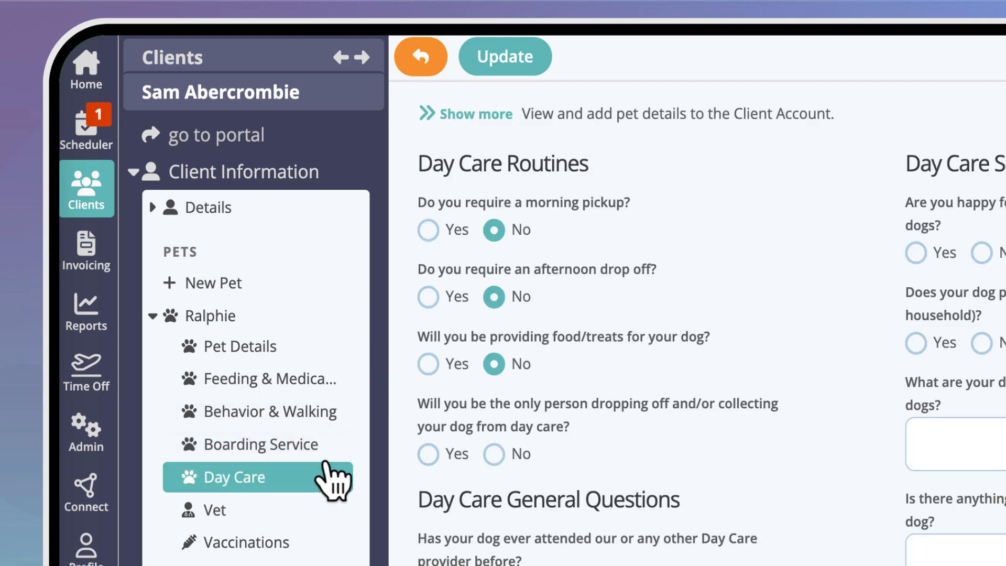
{"action": "left_click", "coordinate": [428, 230]}
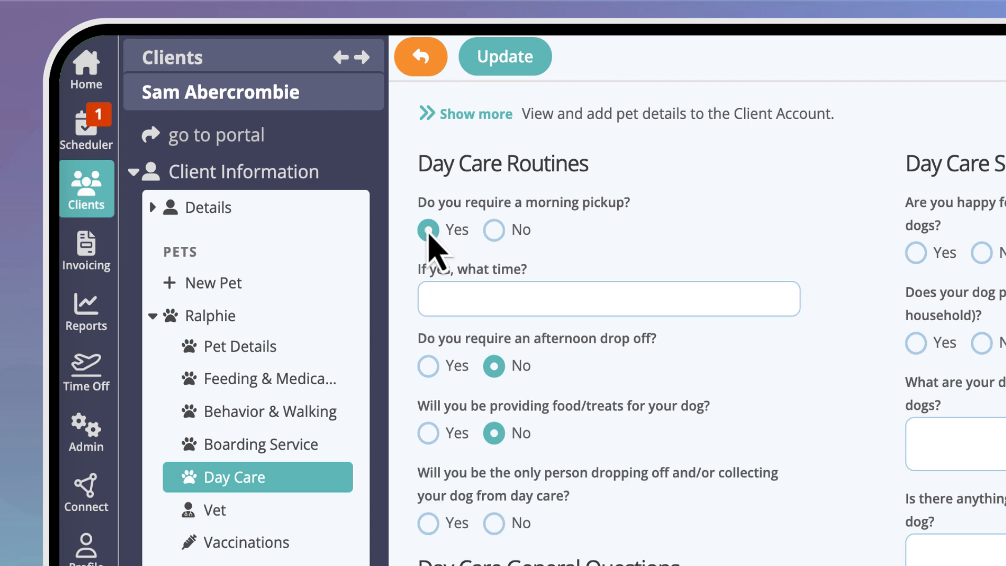
{"action": "left_click", "coordinate": [440, 292]}
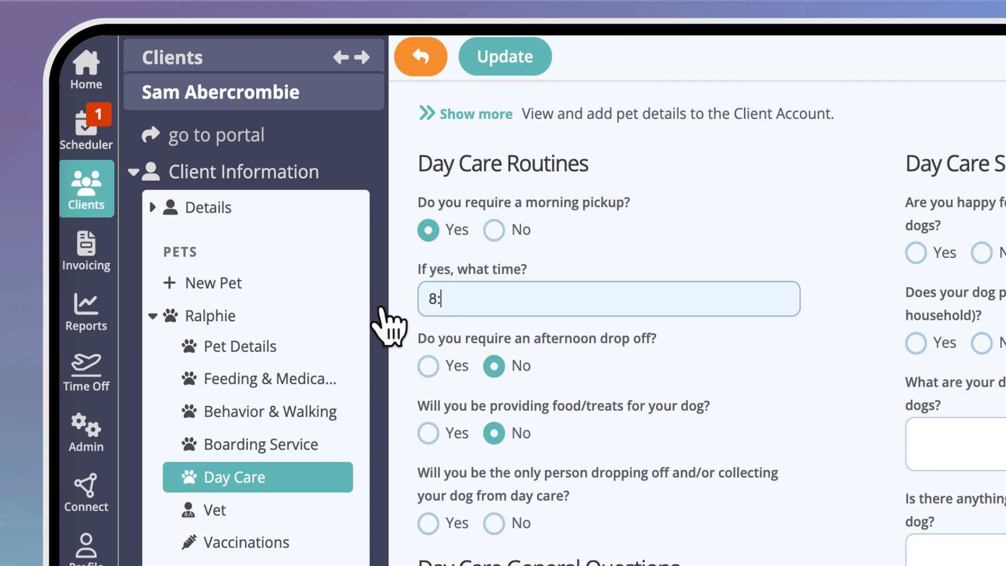
{"action": "type", "text": "8:00am"}
Answer No to afternoon drop off and Yes to providing food or treats, and save the day care details.
{"action": "left_click", "coordinate": [491, 366]}
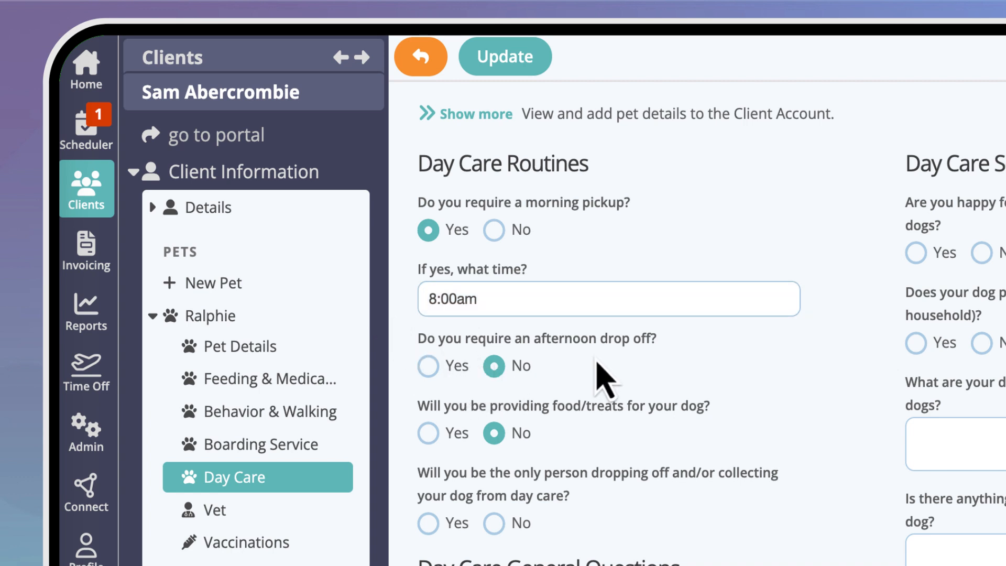
{"action": "left_click", "coordinate": [428, 433]}
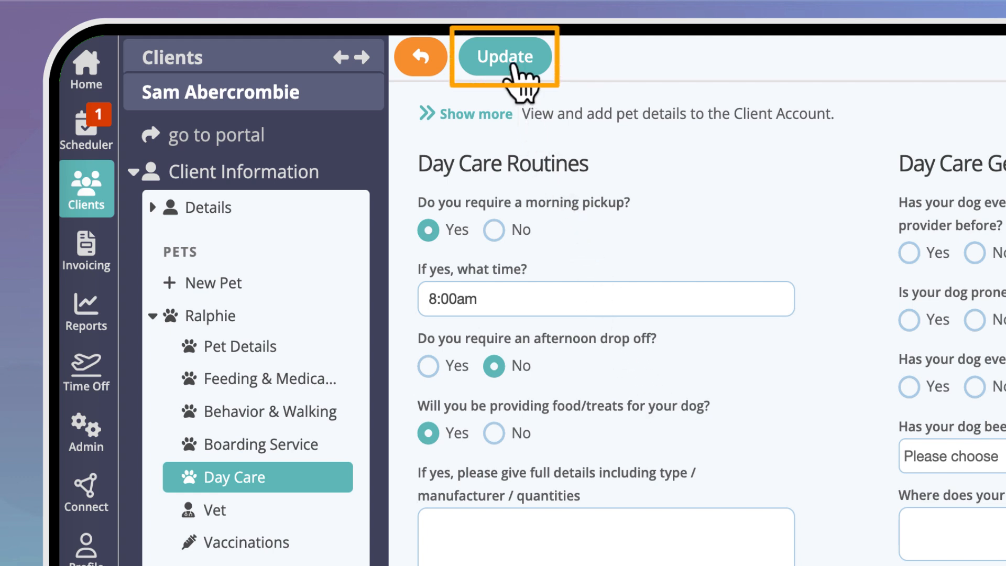
{"action": "left_click", "coordinate": [513, 65]}
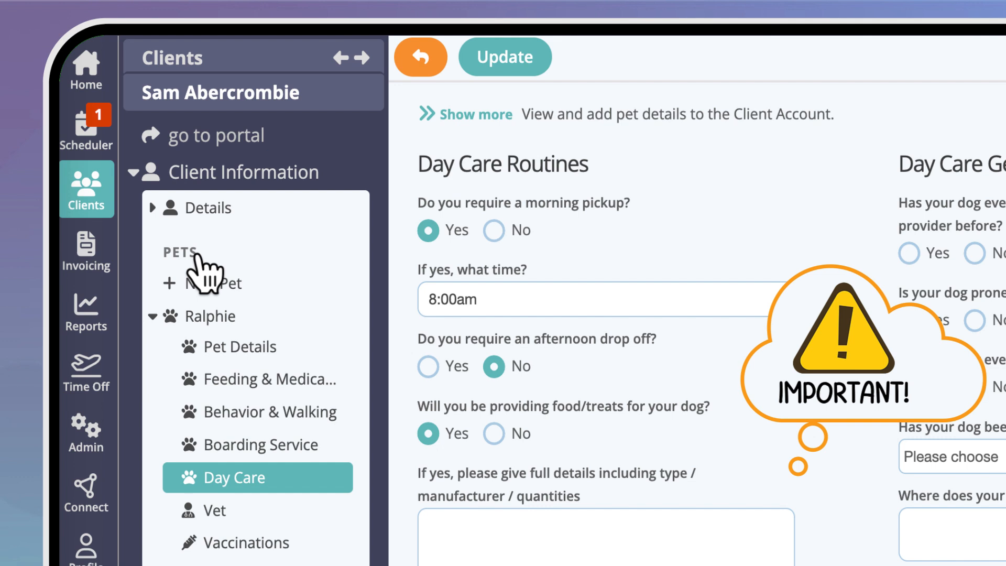
Create a new pet named Tammy with the type Cat on the client's account.
{"action": "left_click", "coordinate": [260, 287]}
{"action": "type", "text": "Tammy"}
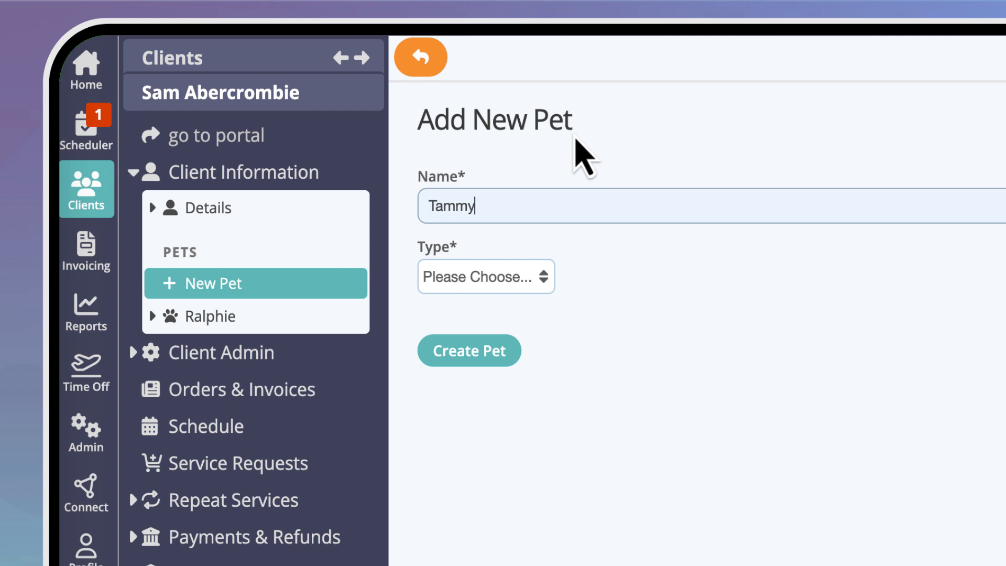
{"action": "left_click", "coordinate": [527, 276]}
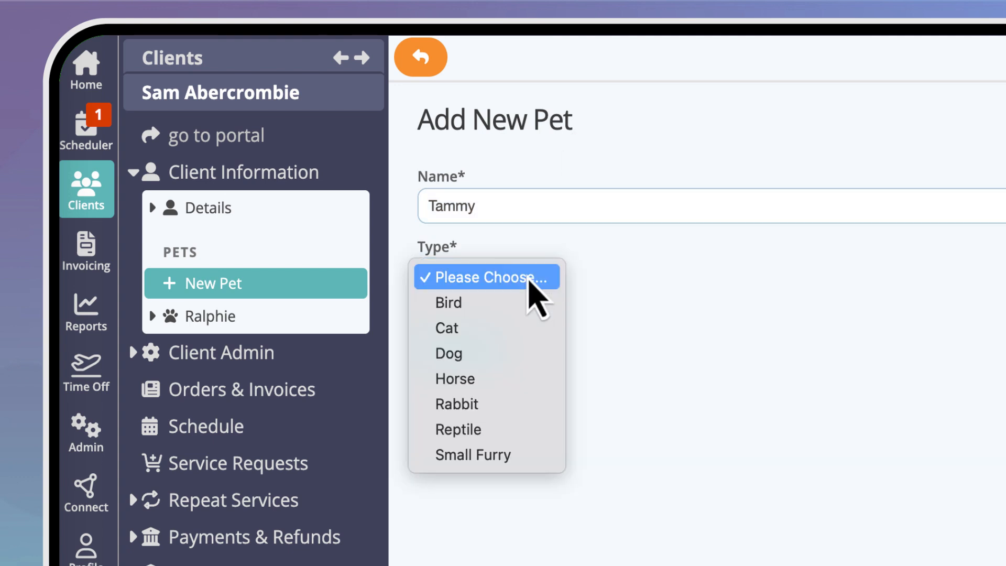
{"action": "left_click", "coordinate": [529, 328]}
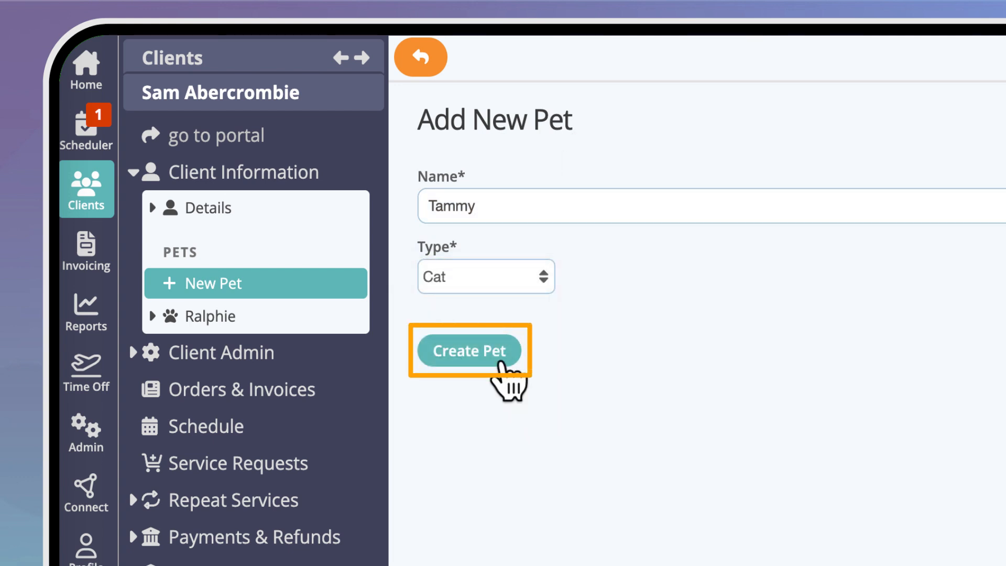
{"action": "left_click", "coordinate": [501, 362]}
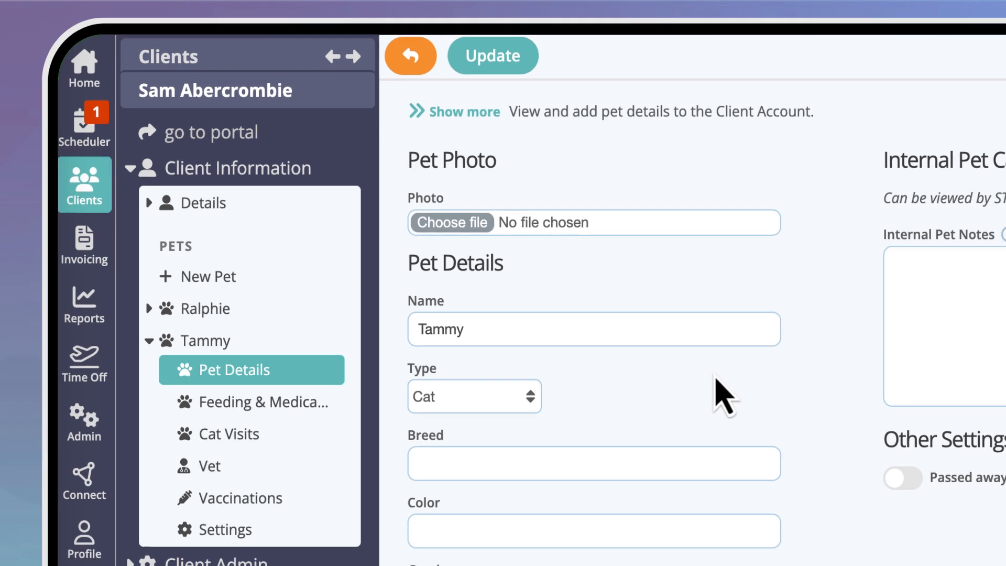
Enter Shorthair as Tammy's breed and Tabby as the color.
{"action": "left_click", "coordinate": [381, 288]}
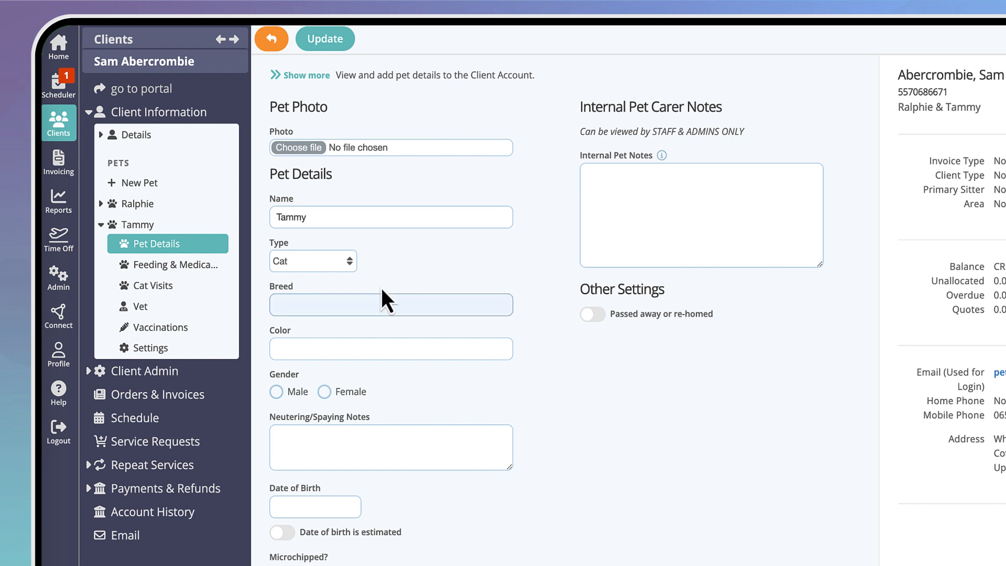
{"action": "type", "text": "Shorthair"}
{"action": "left_click", "coordinate": [392, 332]}
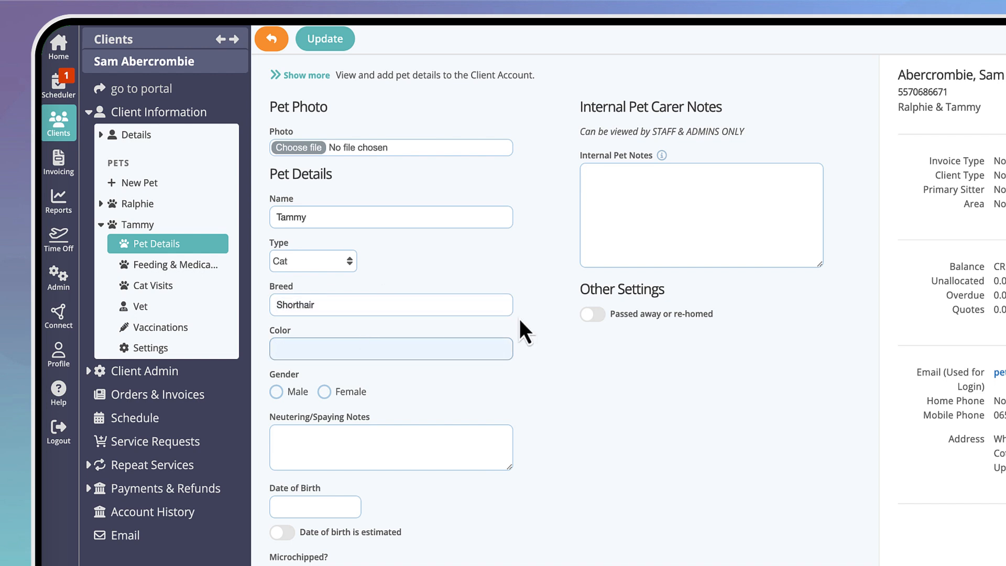
{"action": "type", "text": "Tabby"}
Set Tammy's gender to Female and Spayed to Yes, fill in the date of birth, and save the pet details.
{"action": "left_click", "coordinate": [324, 391]}
{"action": "left_click", "coordinate": [302, 438]}
{"action": "left_click", "coordinate": [292, 453]}
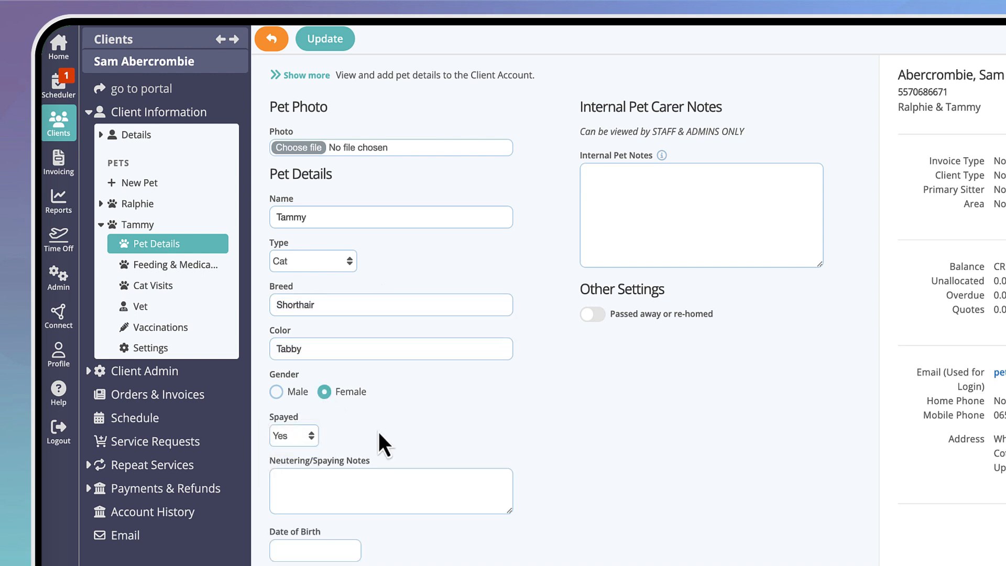
{"action": "left_click", "coordinate": [332, 549]}
{"action": "left_click", "coordinate": [341, 46]}
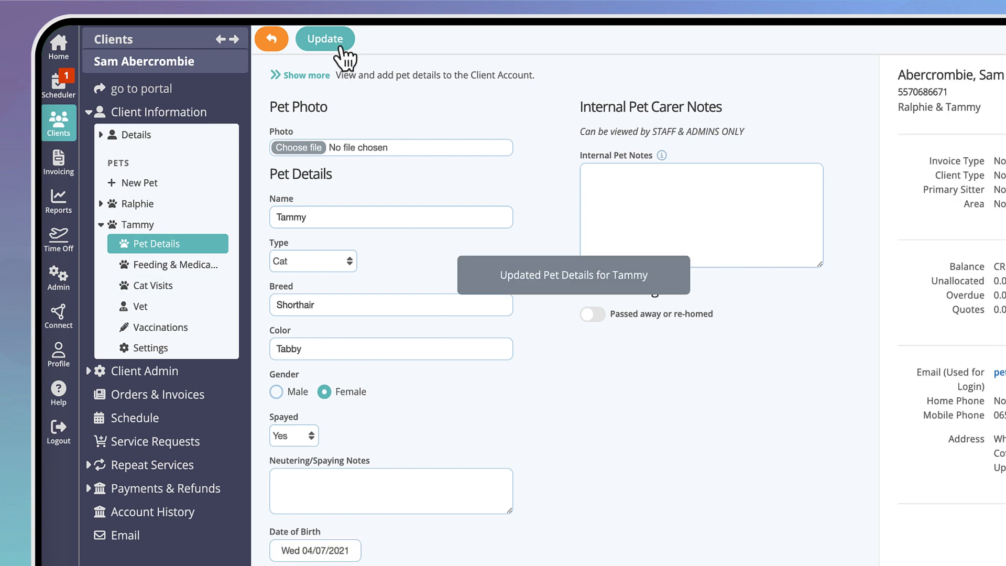
Upload "Tammy cat.JPG.jpg" as Tammy's pet photo and save the update.
{"action": "left_click", "coordinate": [300, 147]}
{"action": "left_click", "coordinate": [300, 147]}
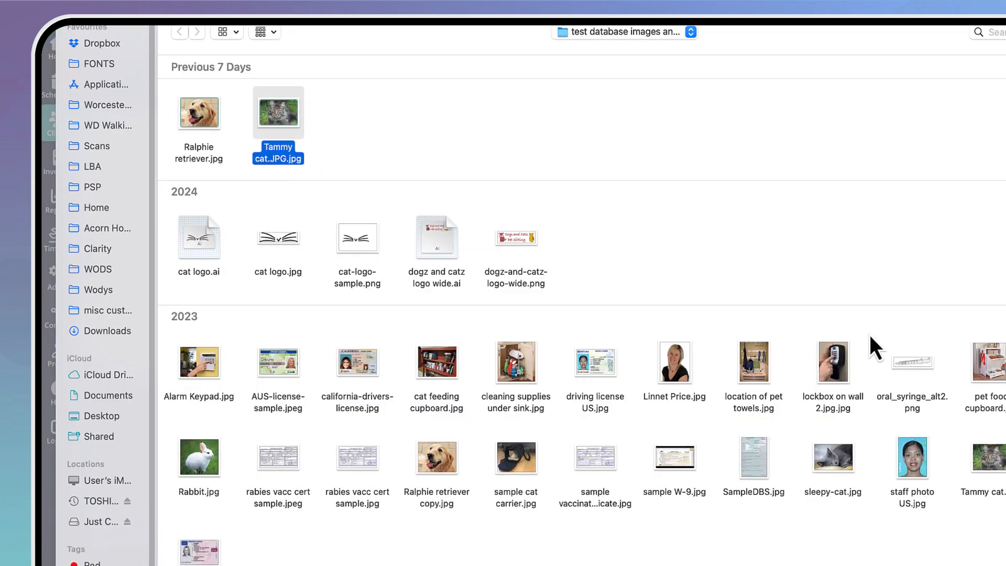
{"action": "left_click", "coordinate": [1004, 564]}
{"action": "left_click", "coordinate": [331, 42]}
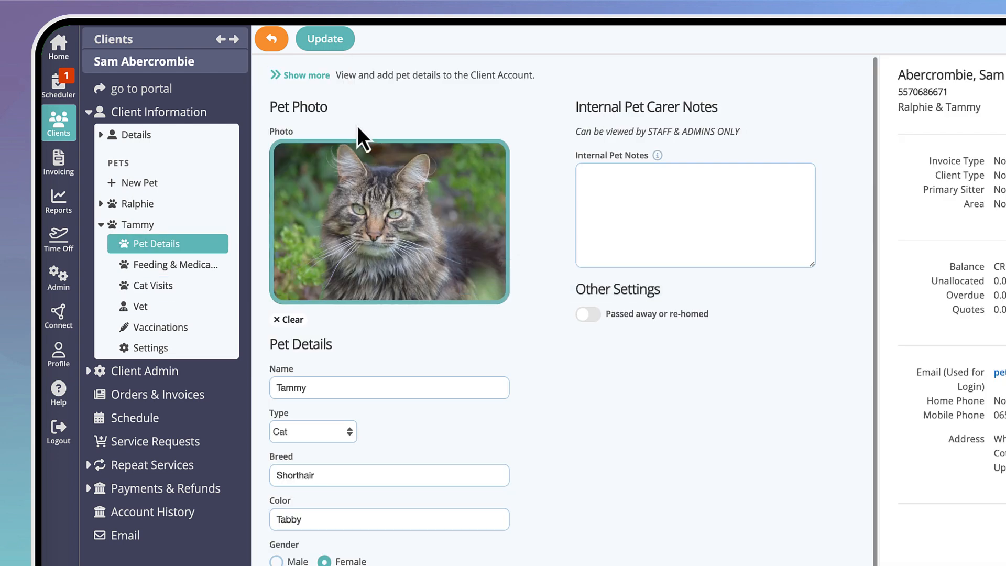
Enter feeding instructions "One sachet Vital Essentials in morning" and food location "Kitchen cupboard" for Tammy, answer No to all four health questions, and save.
{"action": "left_click", "coordinate": [214, 265]}
{"action": "left_click", "coordinate": [293, 209]}
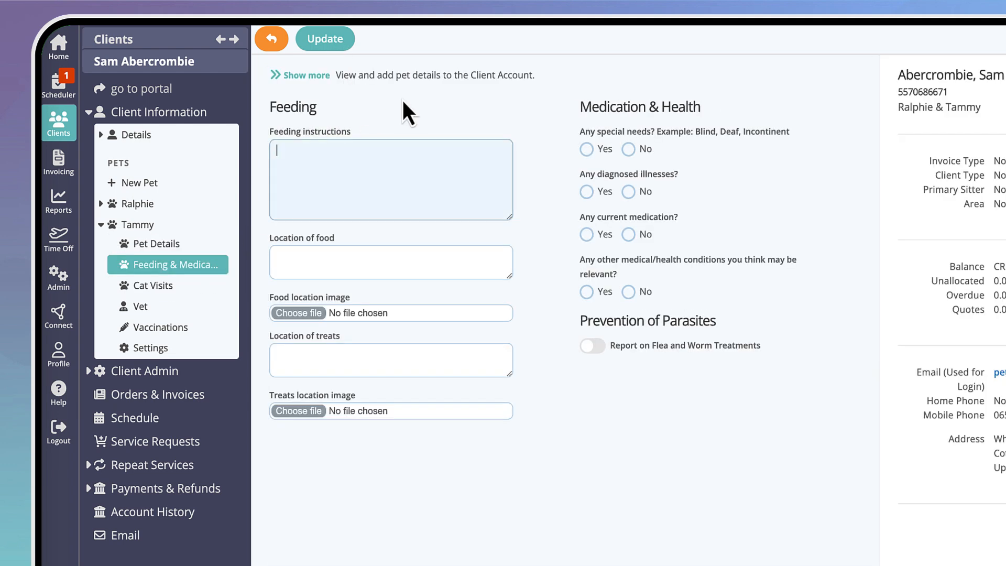
{"action": "type", "text": "One sachet Vital Essentials in morning"}
{"action": "left_click", "coordinate": [321, 258]}
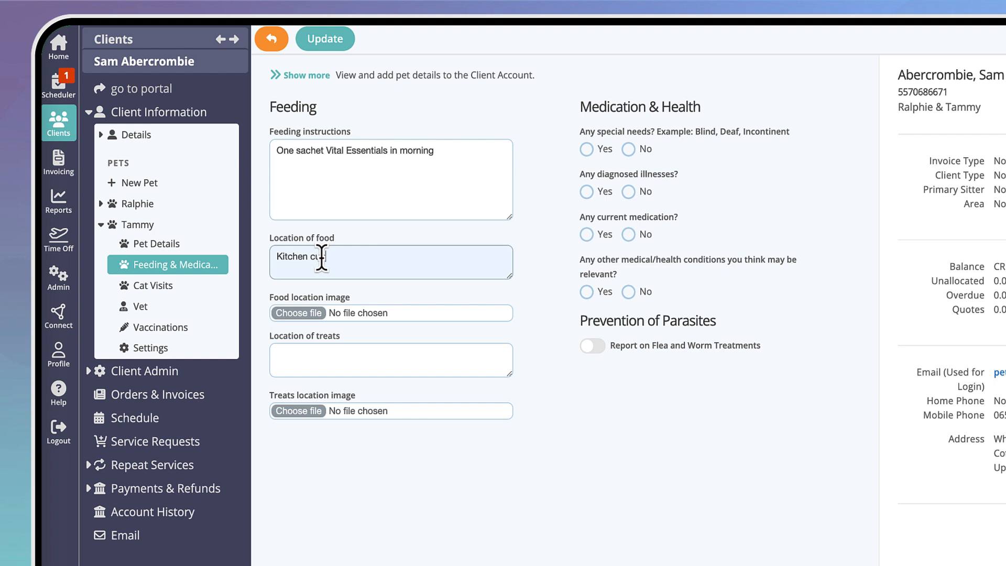
{"action": "left_click", "coordinate": [628, 152]}
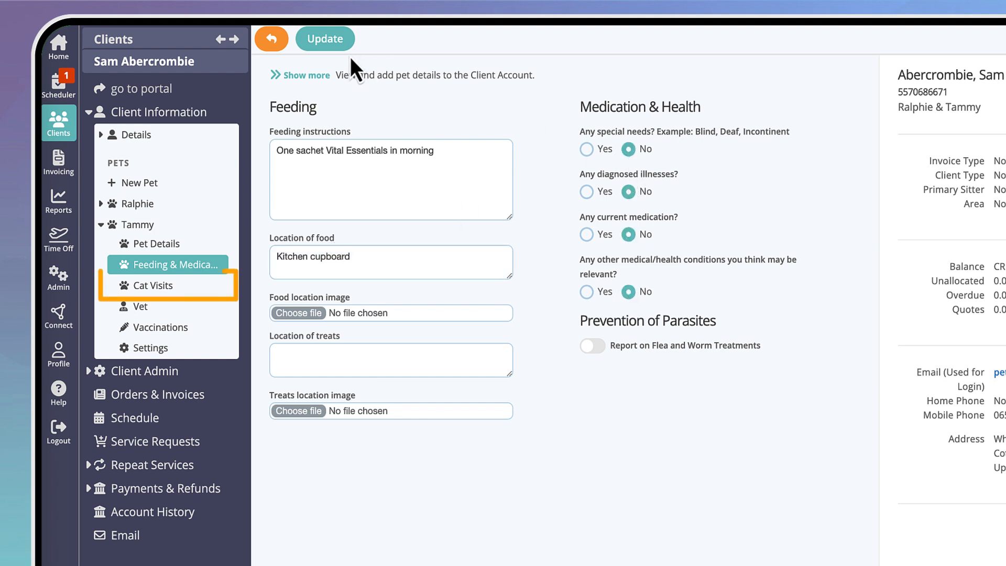
{"action": "left_click", "coordinate": [342, 42]}
In Tammy's cat visit routine, set being around during visits to Sometimes and answer No to being strictly an indoor cat.
{"action": "left_click", "coordinate": [214, 292]}
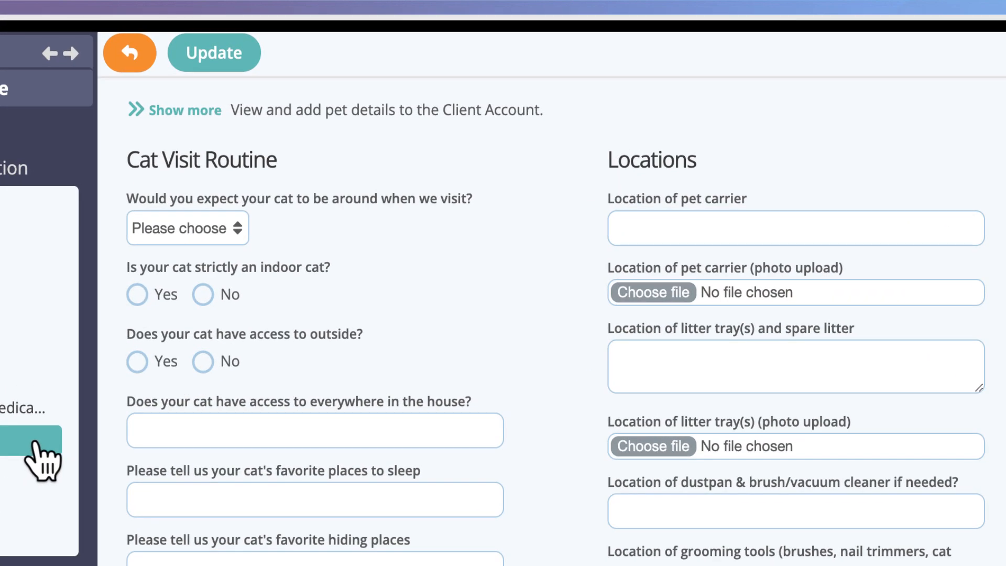
{"action": "left_click", "coordinate": [236, 230]}
{"action": "key", "text": "Down"}
{"action": "key", "text": "Down"}
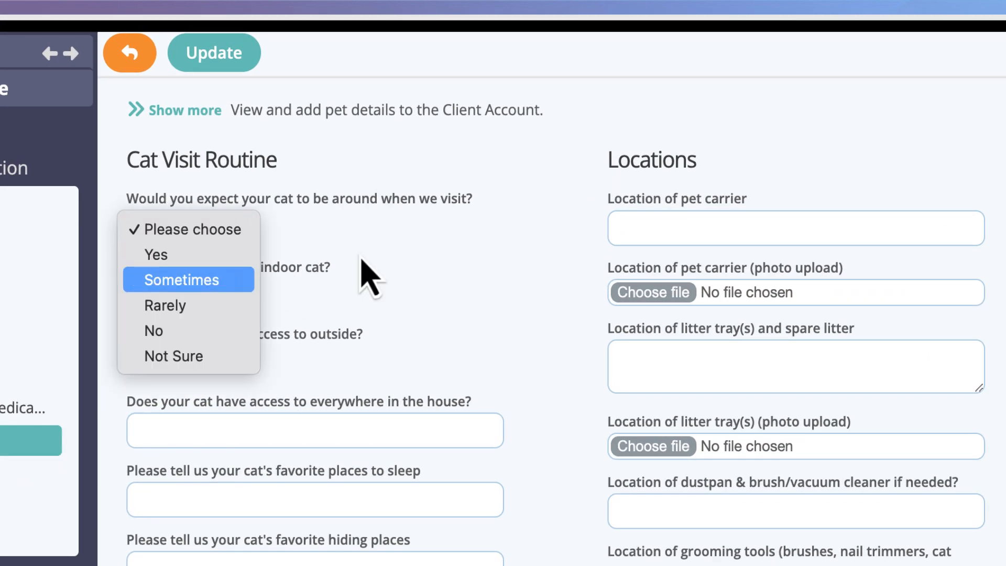
{"action": "key", "text": "Return"}
{"action": "left_click", "coordinate": [204, 295]}
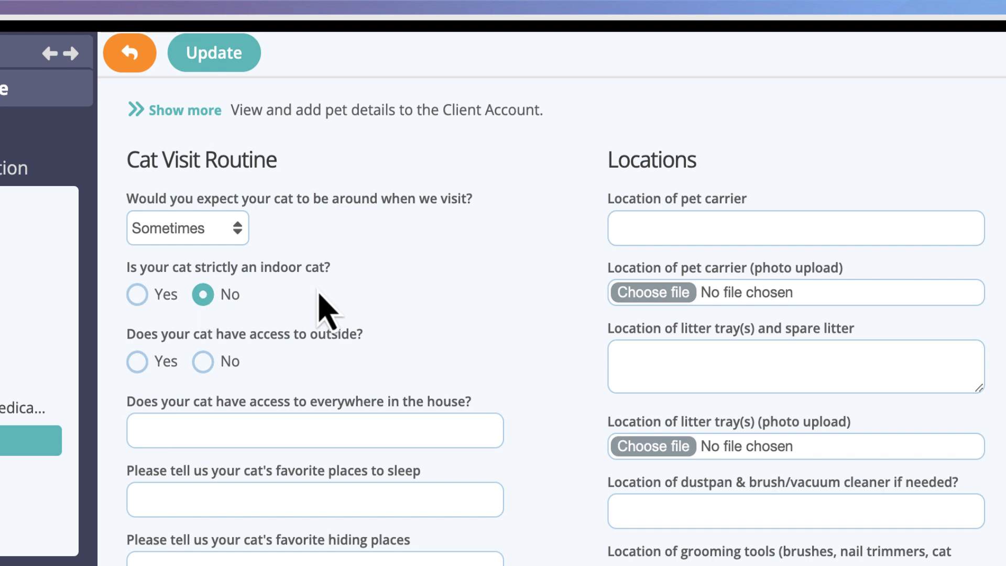
Answer Yes to Tammy having outside access and enter "Cat door in kitchen" as the way out of the house.
{"action": "left_click", "coordinate": [138, 361]}
{"action": "left_click", "coordinate": [397, 425]}
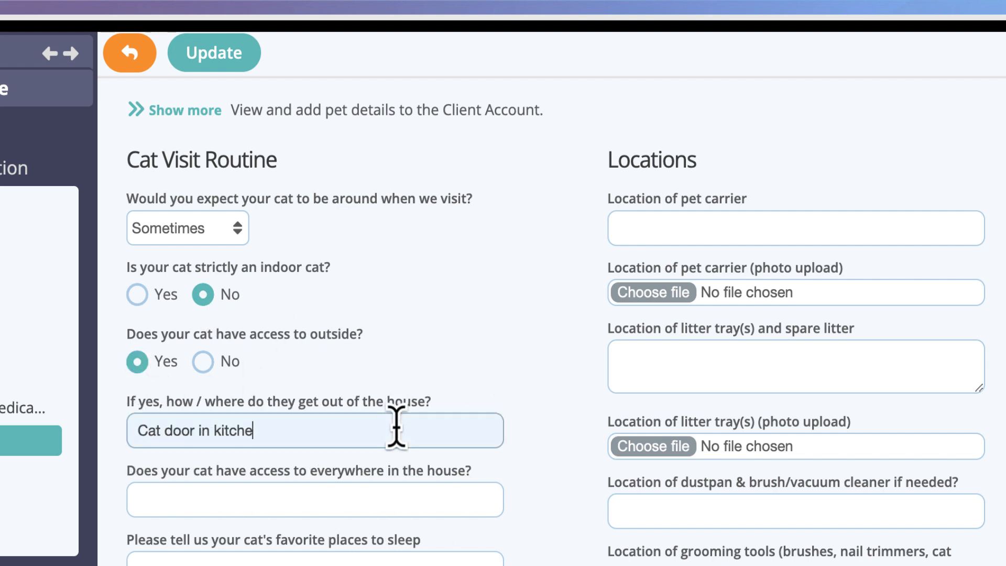
For Tammy, enter "Yes" for access to everywhere in the house, "Guest room bed" as sleeping place and "Behind sofa" as hiding place.
{"action": "left_click", "coordinate": [439, 500]}
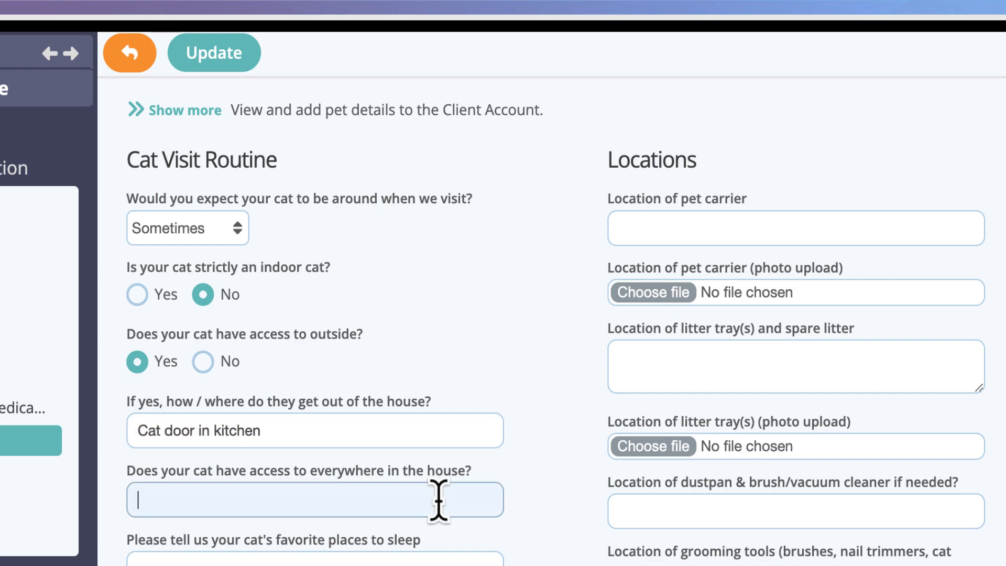
{"action": "type", "text": "Yes"}
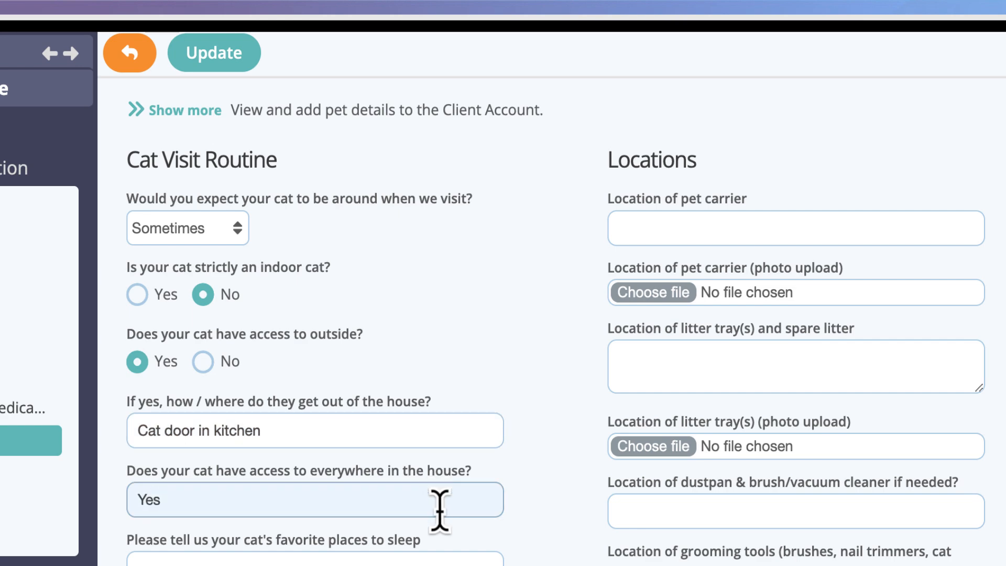
{"action": "left_click", "coordinate": [455, 555]}
{"action": "scroll", "coordinate": [456, 458], "scroll_direction": "down", "scroll_amount": 10}
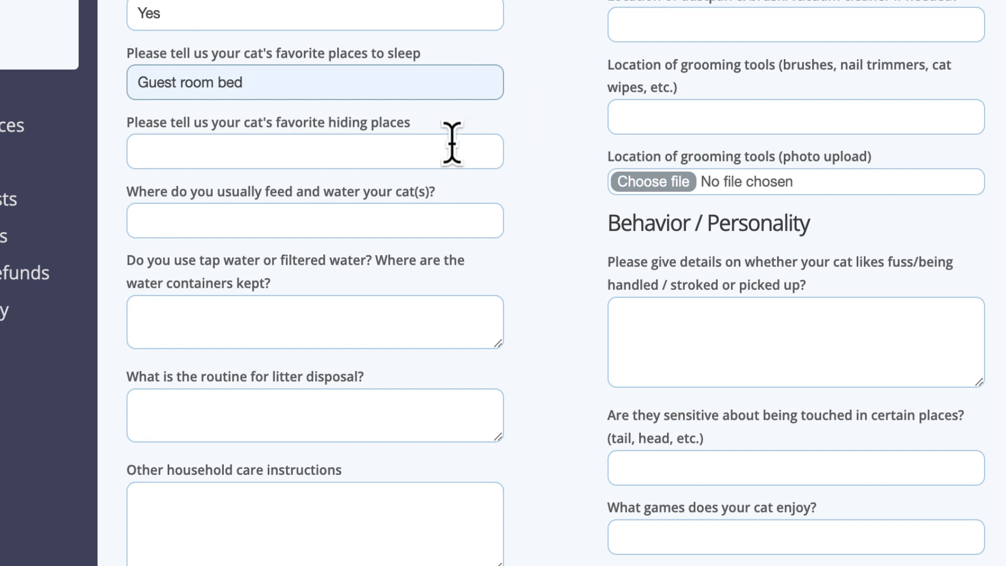
{"action": "left_click", "coordinate": [407, 149]}
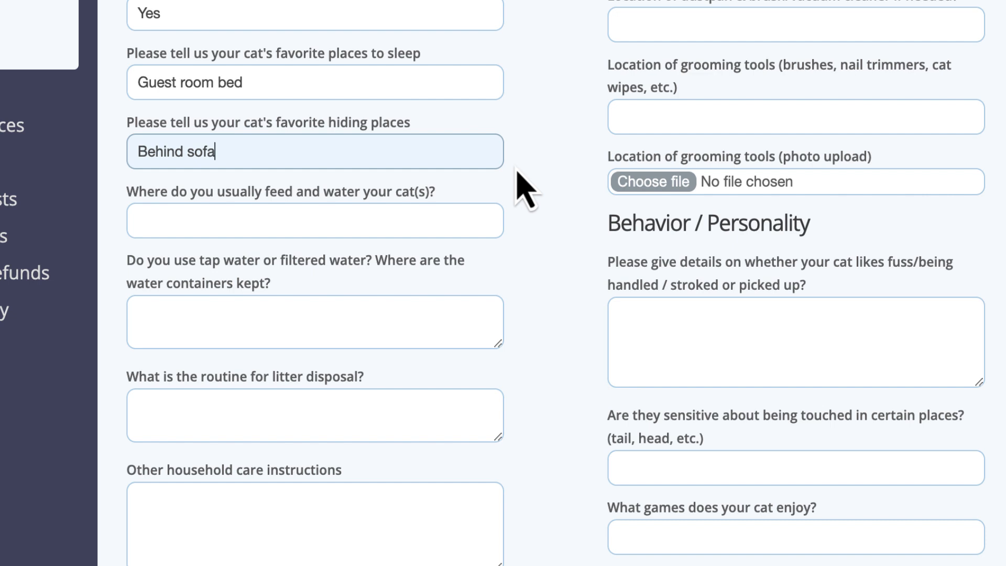
Enter "Kitchen" as the place where Tammy is fed and watered, and "Tap water" as the type of water used.
{"action": "left_click", "coordinate": [407, 223]}
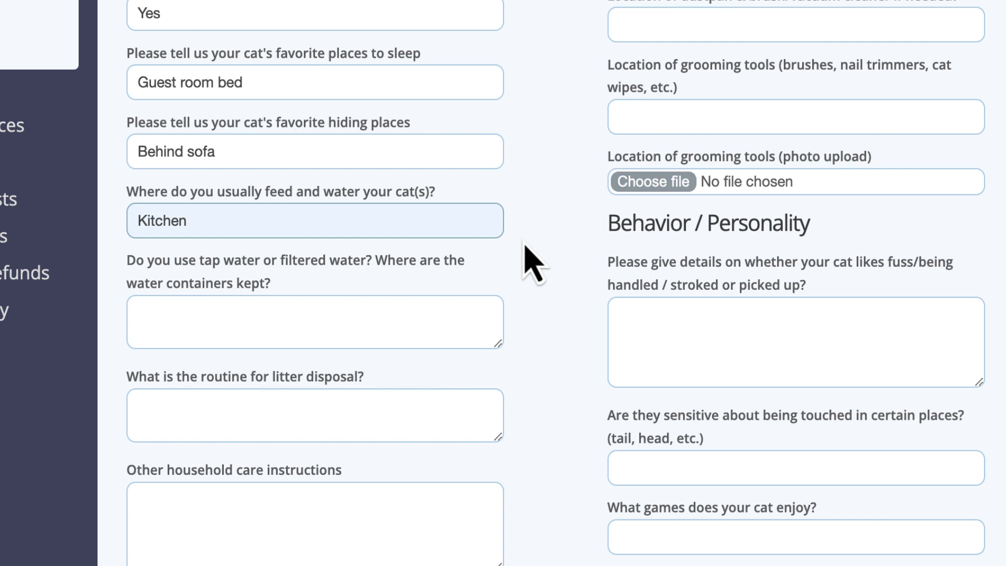
{"action": "left_click", "coordinate": [488, 304]}
{"action": "type", "text": "Tap "}
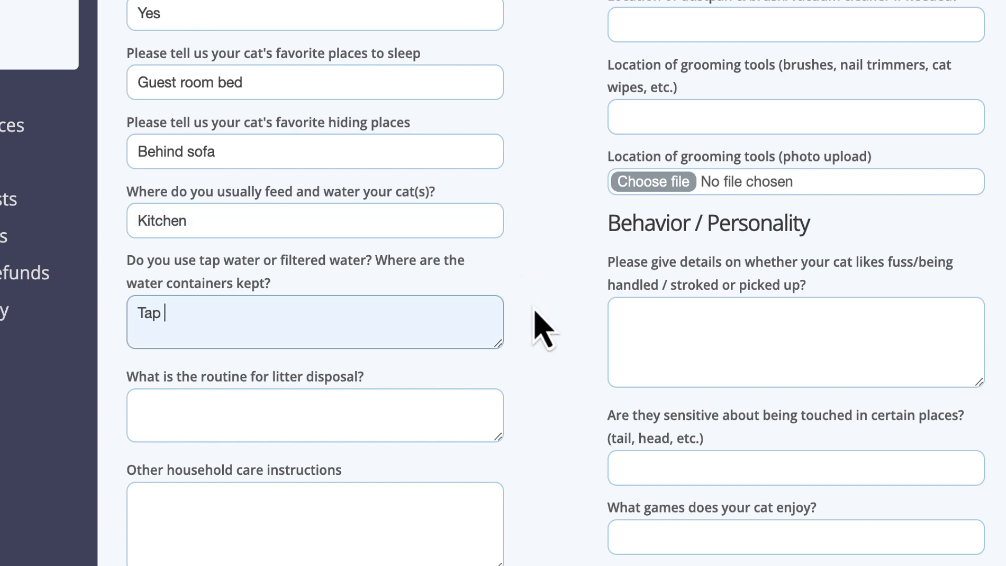
{"action": "type", "text": "water"}
{"action": "left_click", "coordinate": [561, 287]}
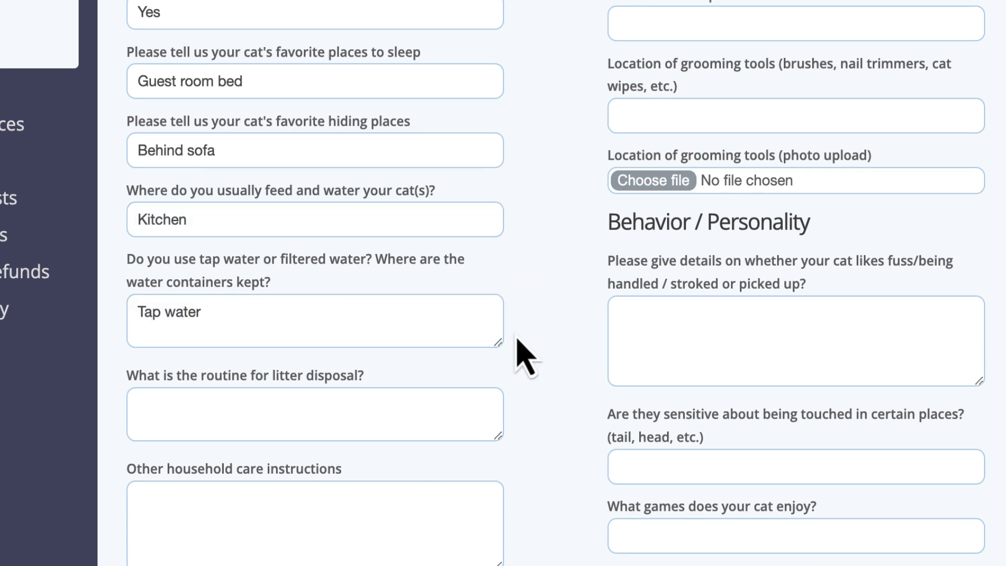
Enter "Empty litter trays into bin outside back door." as the litter disposal routine and save Tammy's cat visit details.
{"action": "left_click", "coordinate": [329, 405]}
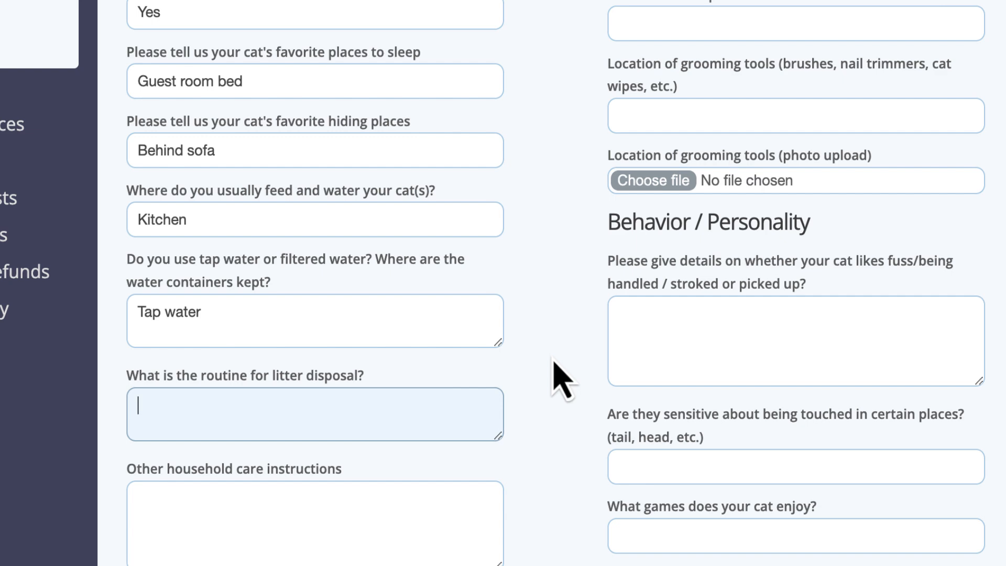
{"action": "type", "text": "Empty litter trays into bin outside back door."}
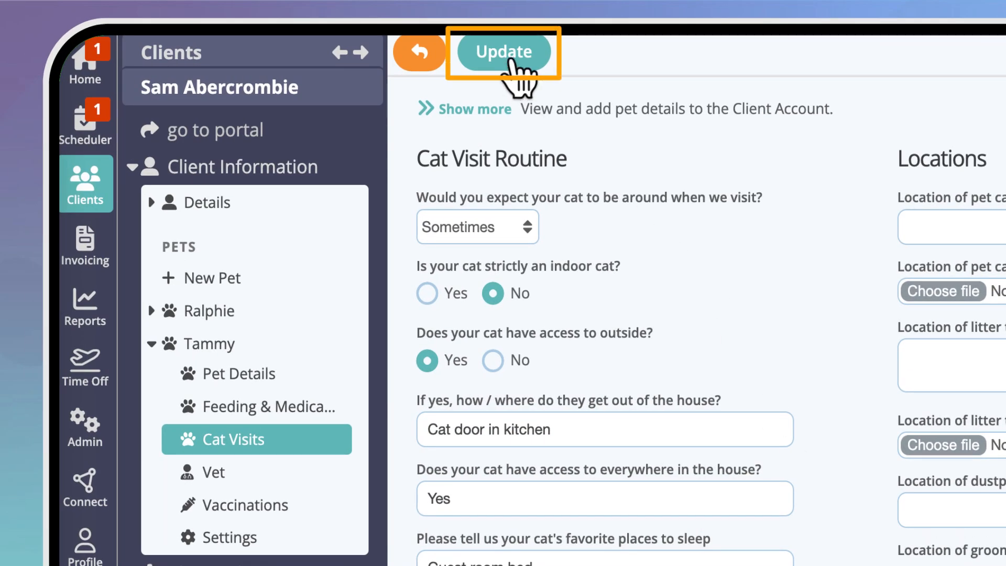
{"action": "left_click", "coordinate": [511, 62]}
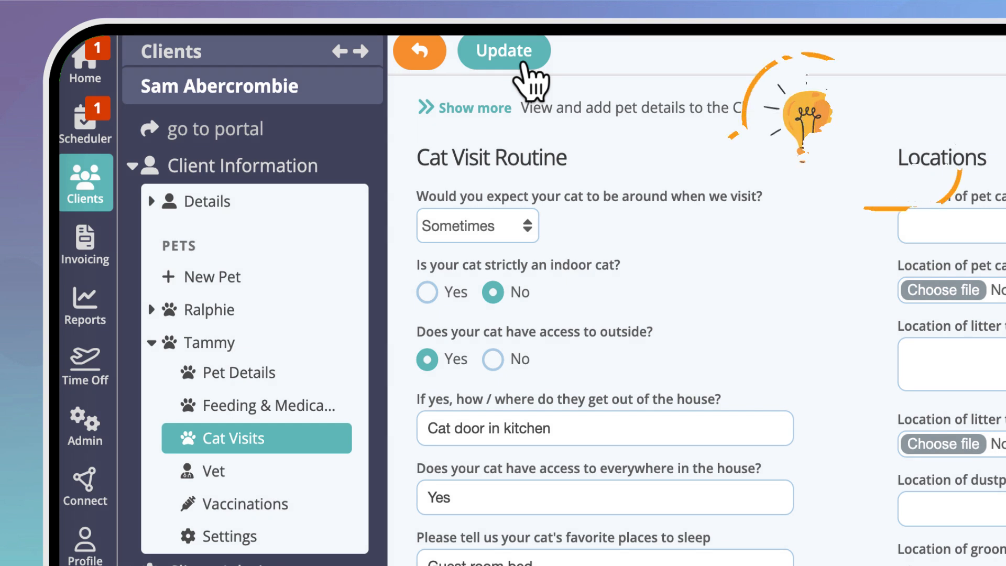
Add a new pet named "Jake the Snake" of type Reptile to the client's account.
{"action": "left_click", "coordinate": [267, 277]}
{"action": "left_click", "coordinate": [461, 199]}
{"action": "type", "text": "Jak"}
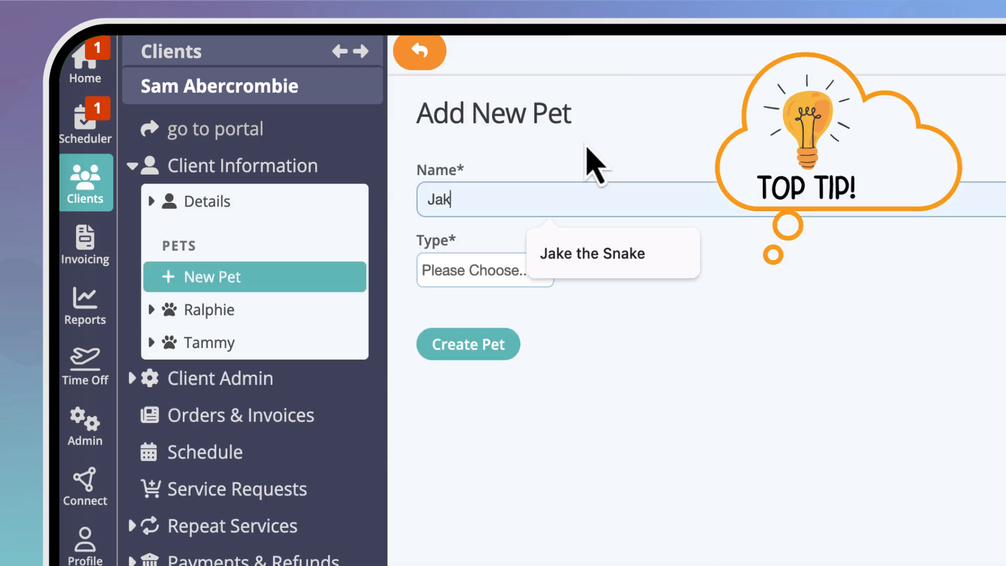
{"action": "type", "text": "e the Snake"}
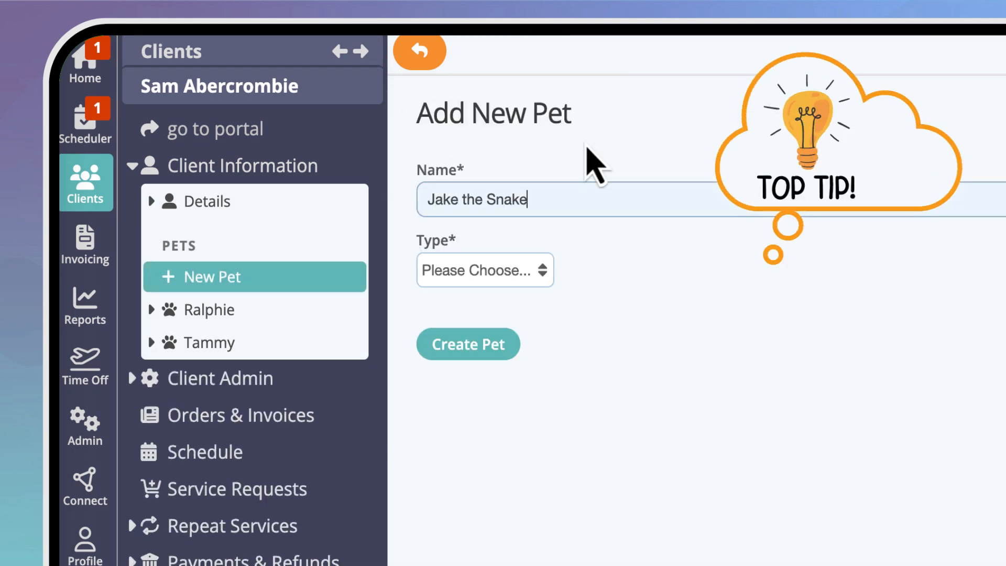
{"action": "left_click", "coordinate": [539, 278]}
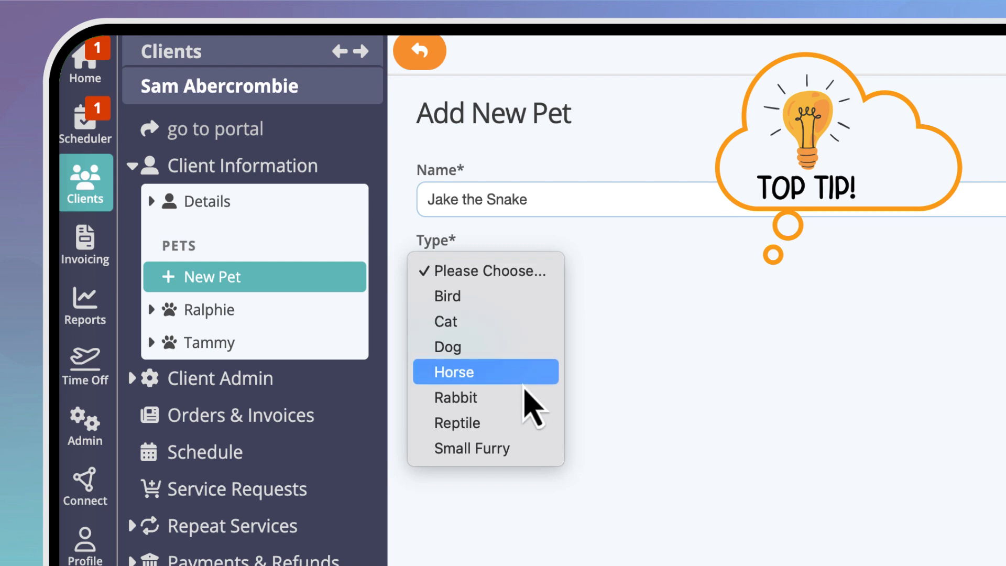
{"action": "left_click", "coordinate": [533, 423]}
{"action": "left_click", "coordinate": [505, 348]}
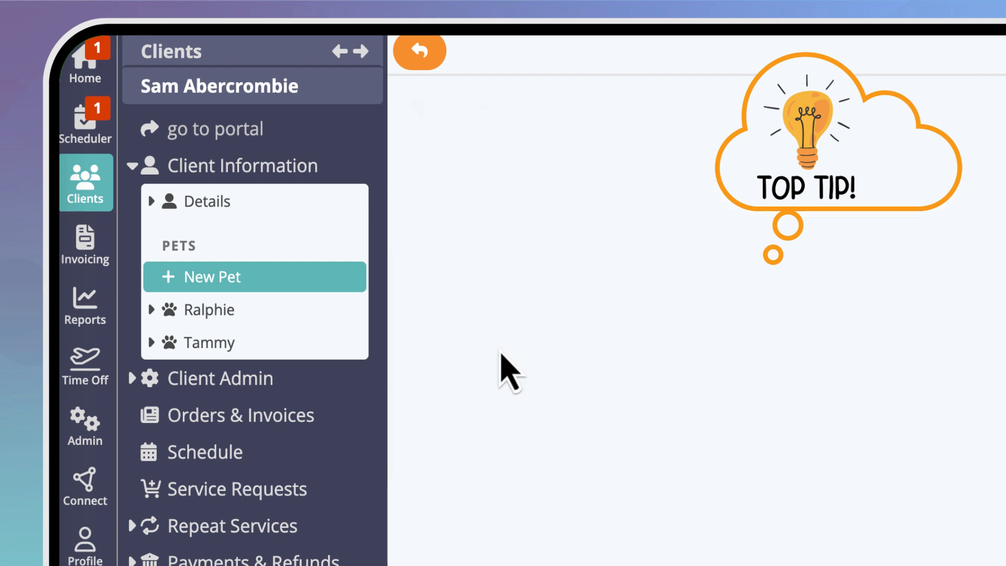
{"action": "left_click", "coordinate": [335, 372]}
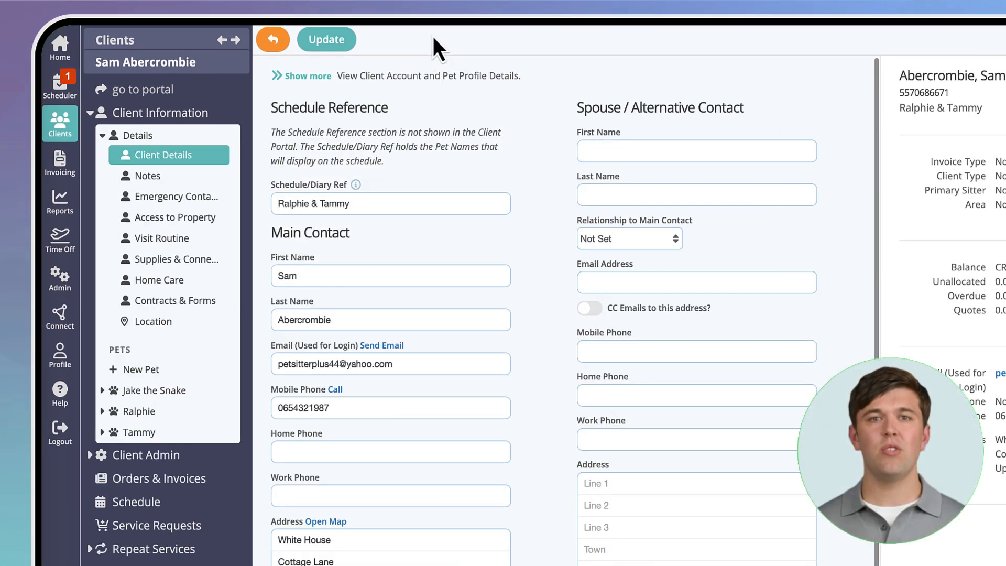
Review the pet details pages of Jake the Snake, Ralphie and Tammy in turn.
{"action": "left_click", "coordinate": [167, 391]}
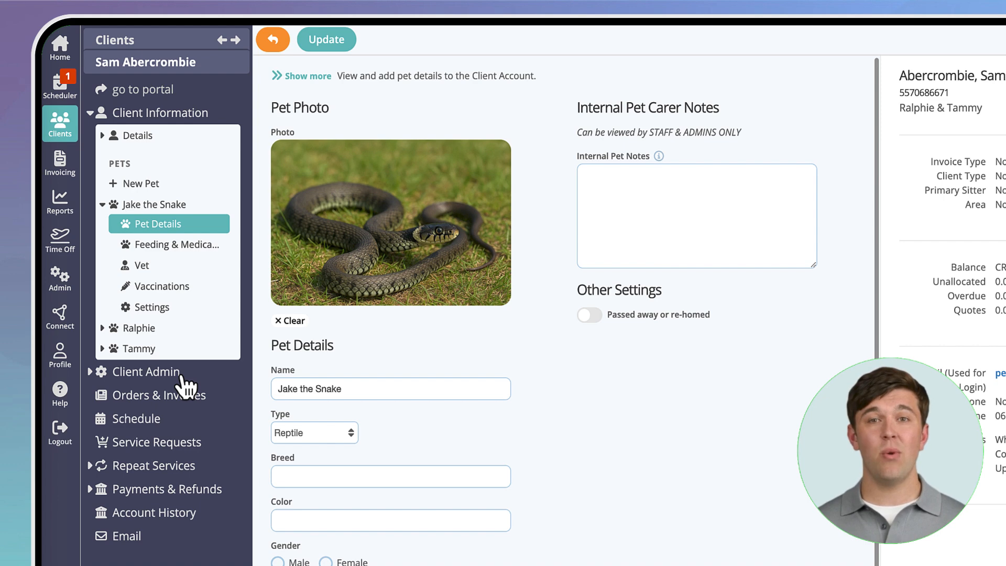
{"action": "left_click", "coordinate": [161, 328]}
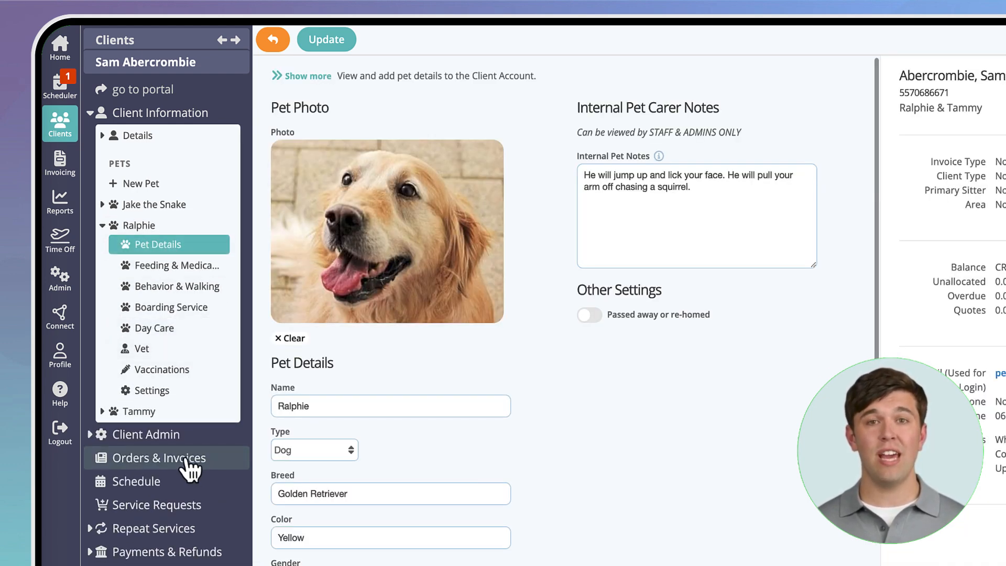
{"action": "left_click", "coordinate": [150, 412]}
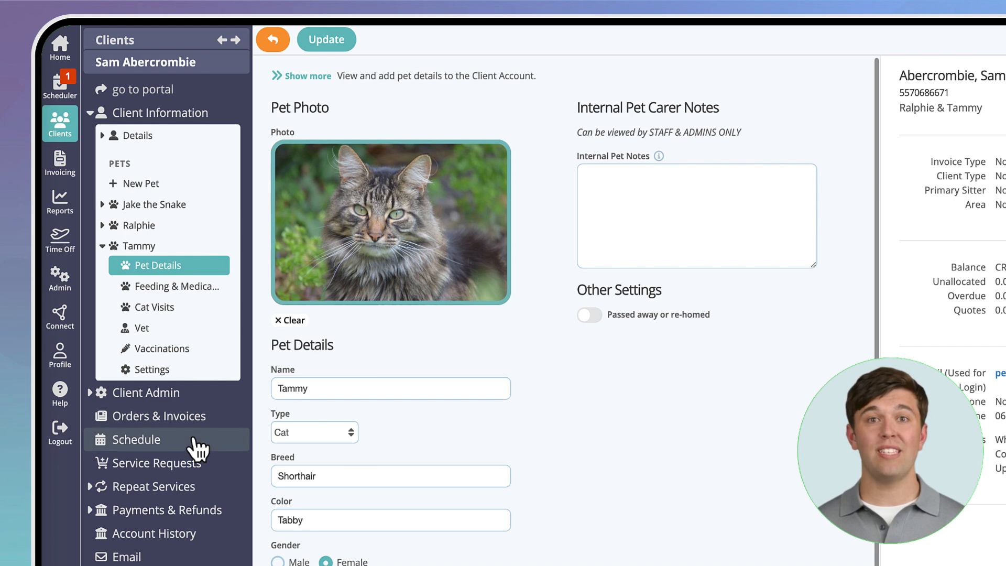